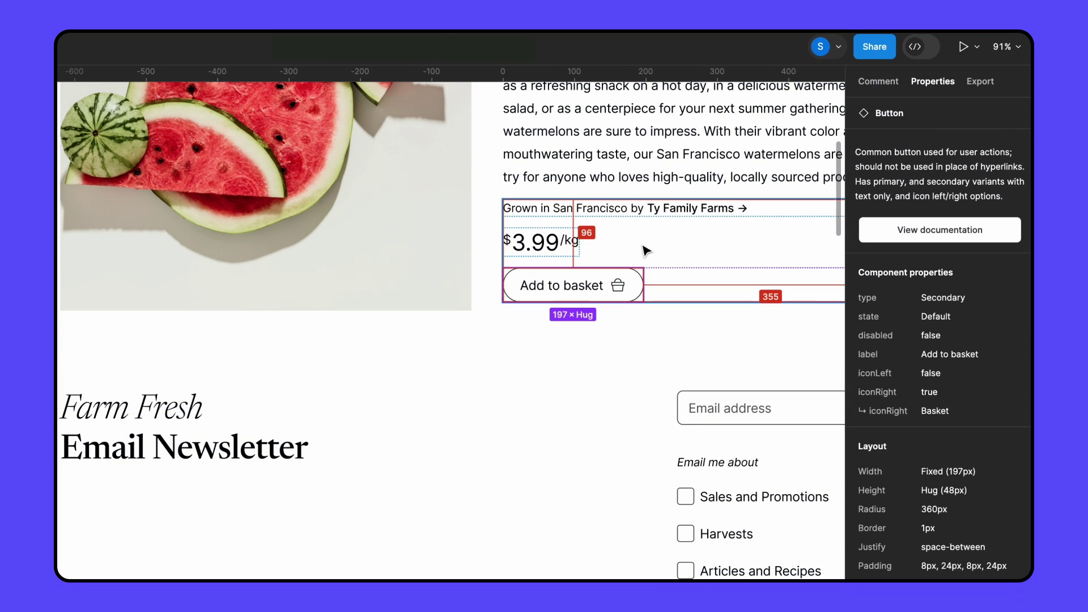
Step: Copy the Add to basket button's styling as CSS via the Copy as code menu
right_click(639, 289)
mouse_move(774, 314)
mouse_move(843, 315)
left_click(759, 319)
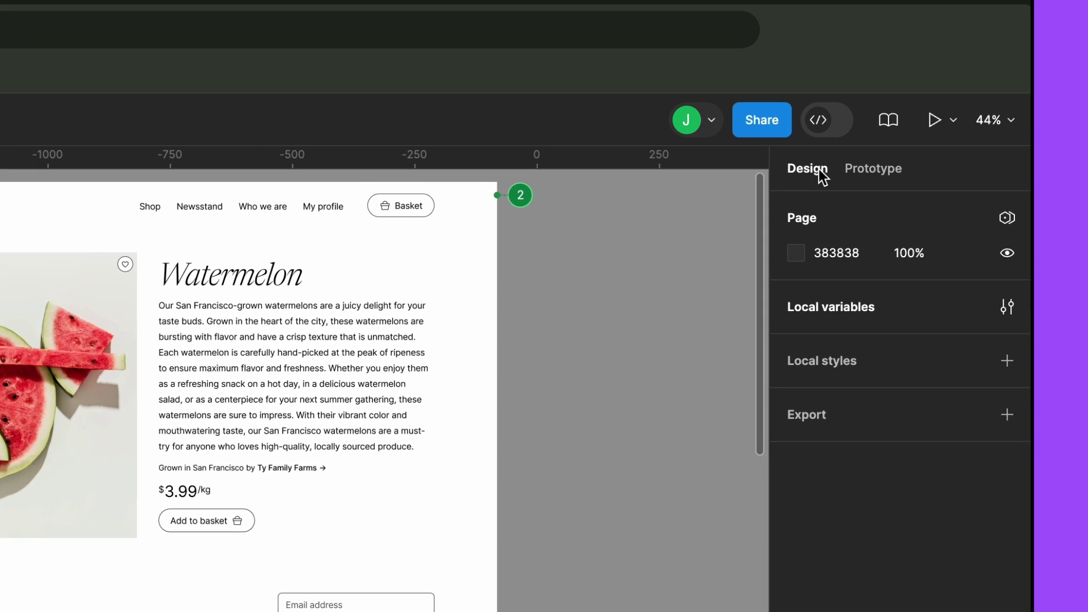
Step: Turn on Dev Mode and review the footer's padding, layout CSS, selection colours and assets
left_click(811, 138)
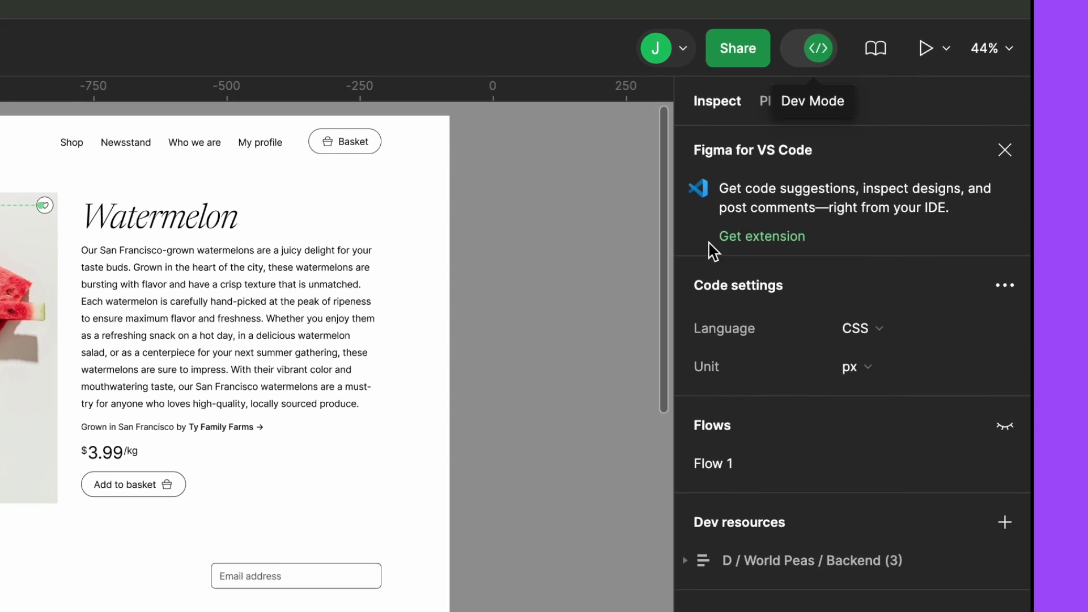
left_click(442, 563)
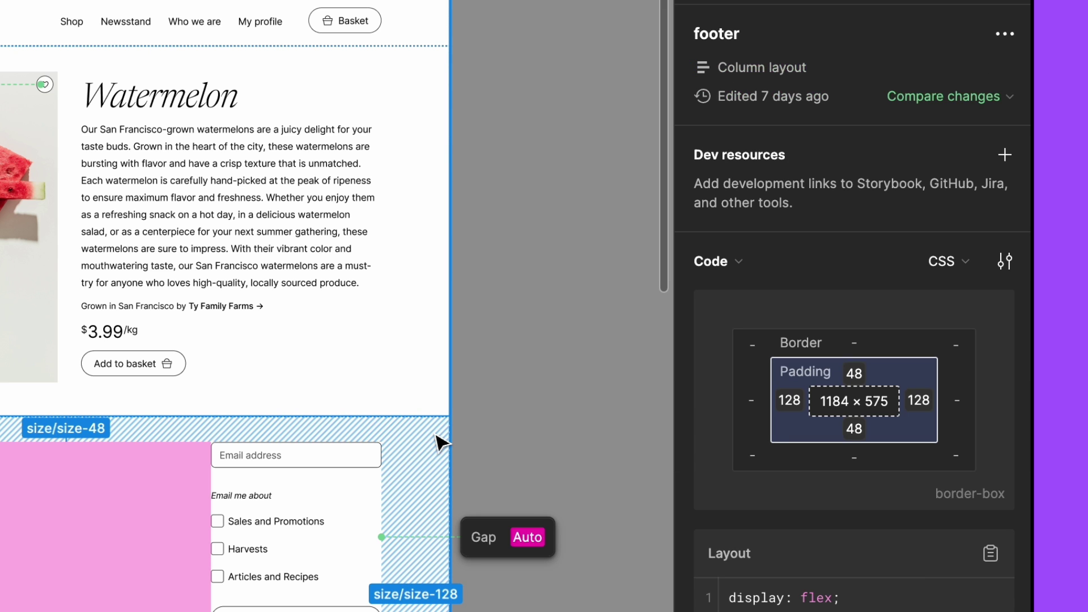
scroll(1001, 370, "down", 3)
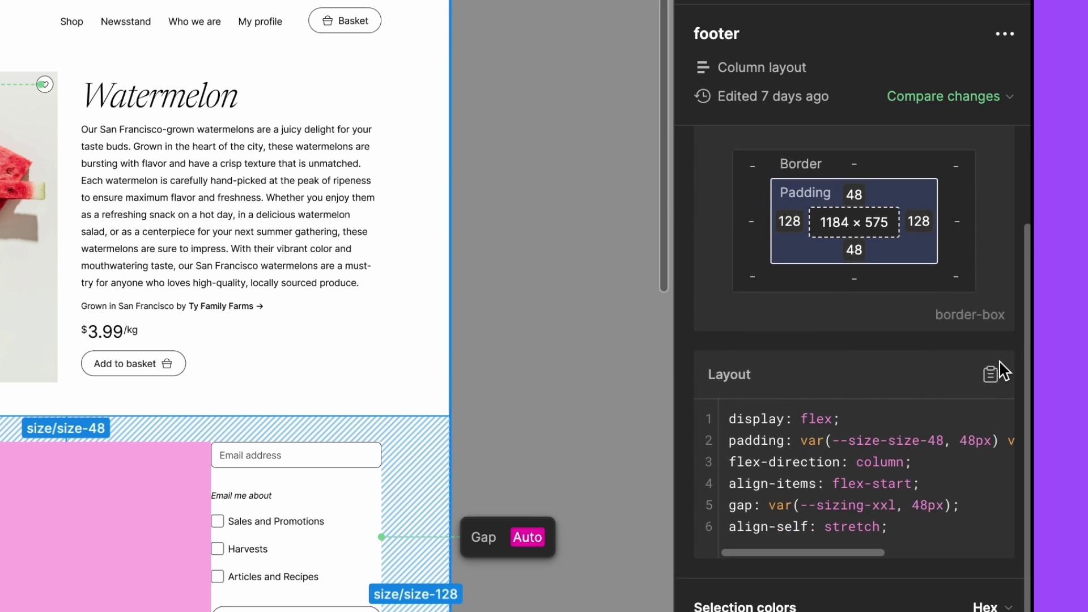
scroll(1001, 369, "down", 3)
scroll(1001, 369, "down", 3)
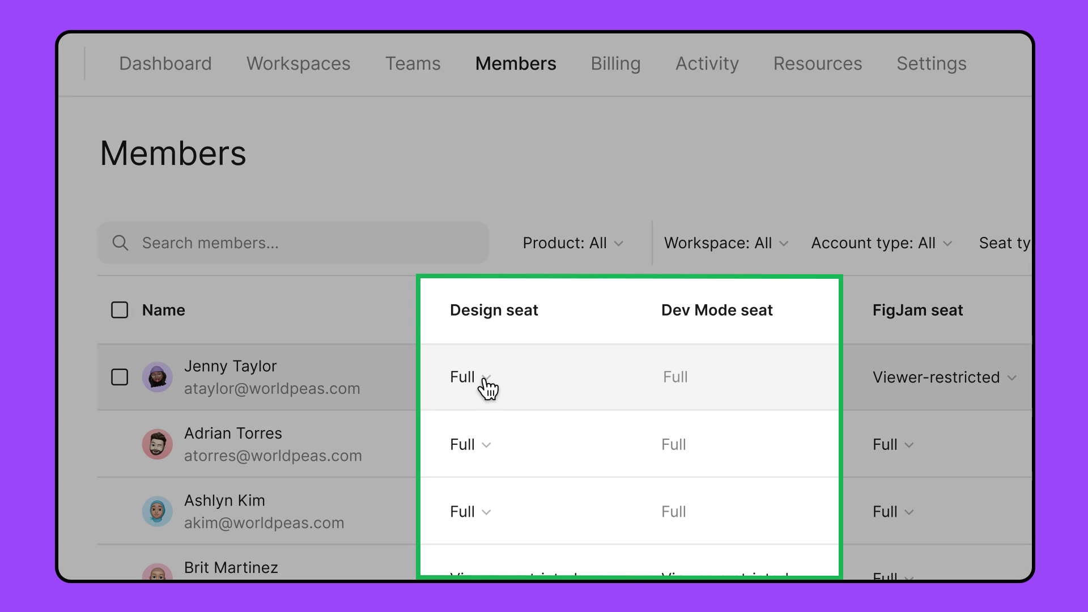
Step: Change the first member's Design seat to Viewer-restricted and their Dev Mode seat to Full
left_click(486, 378)
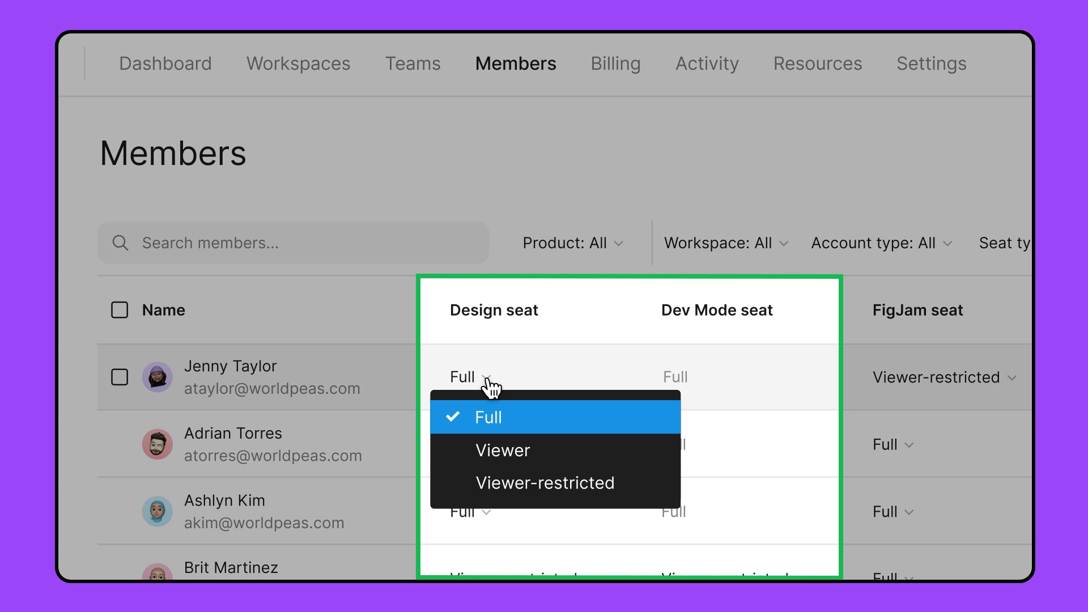
left_click(506, 498)
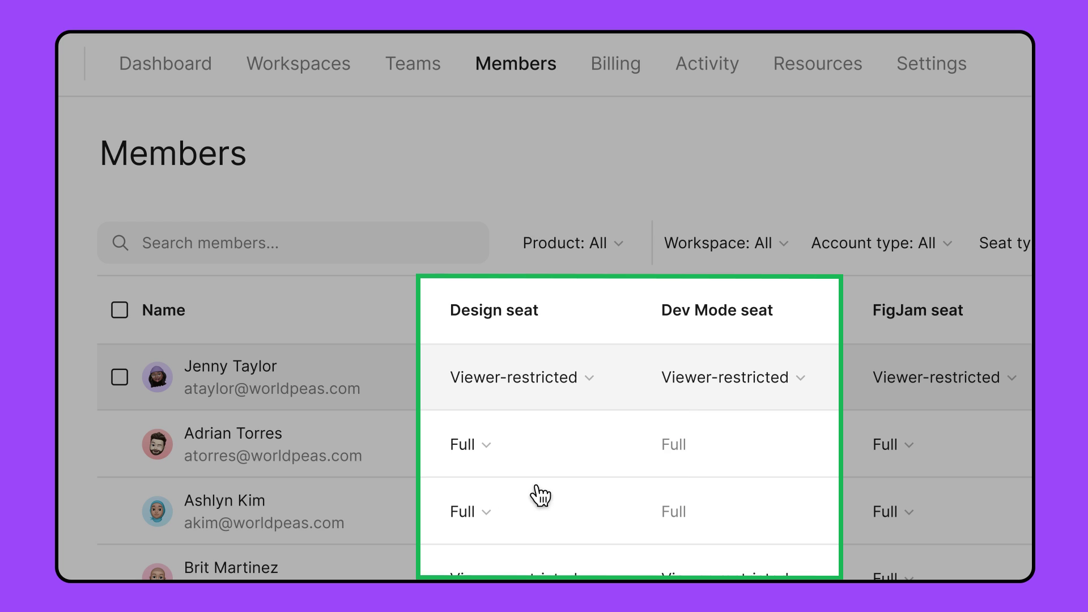
left_click(804, 390)
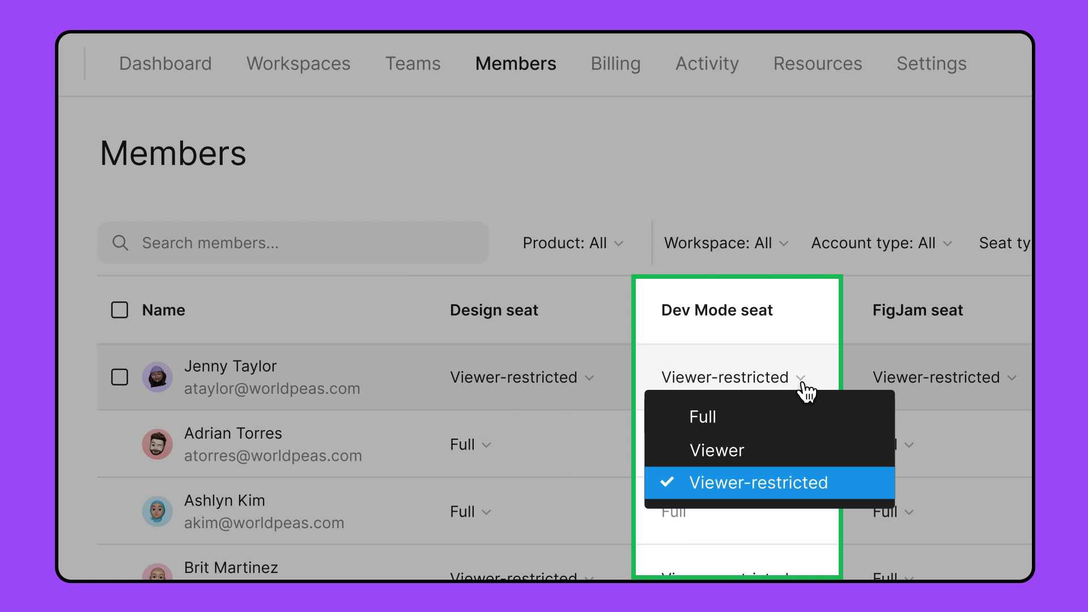
left_click(806, 429)
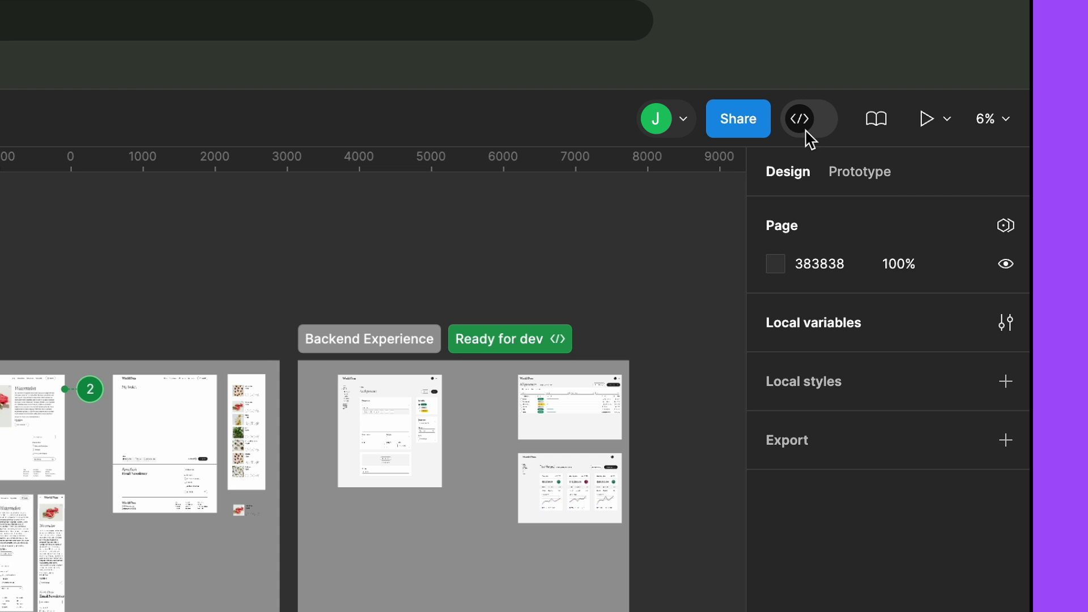
Step: Enter Dev Mode and open Product (Desktop) from the Ready for development list
left_click(809, 120)
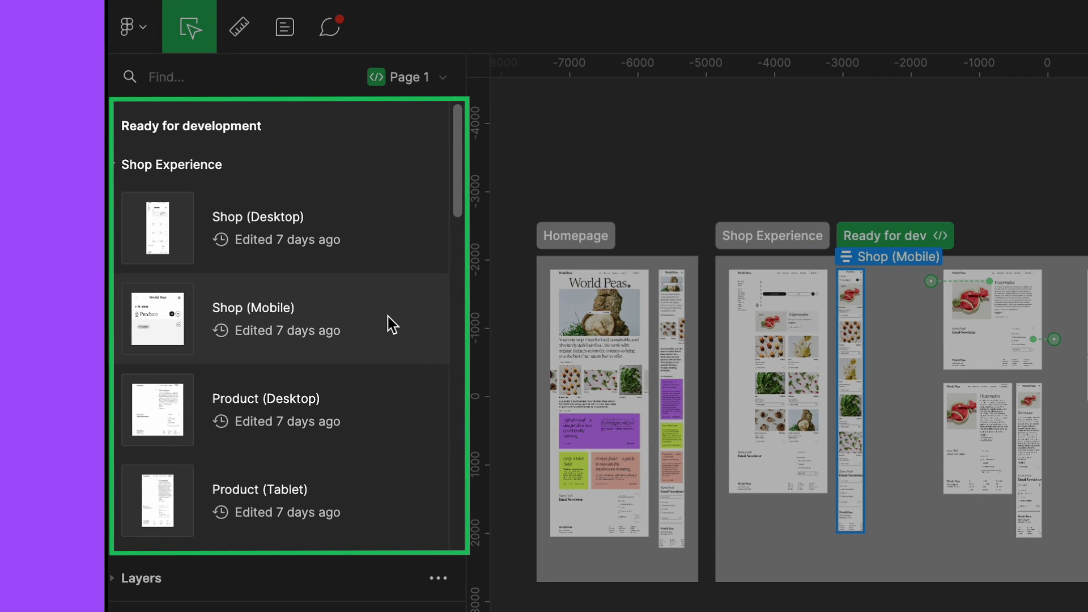
left_click(386, 402)
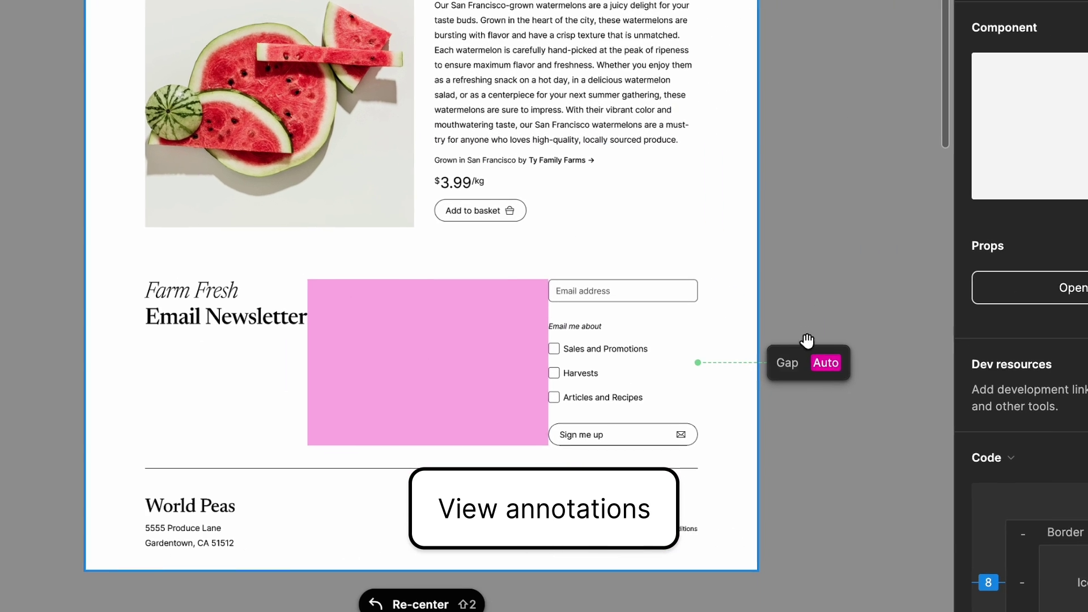
Step: Select the newsletter email form via its Gap Auto annotation, then deselect it
left_click(808, 375)
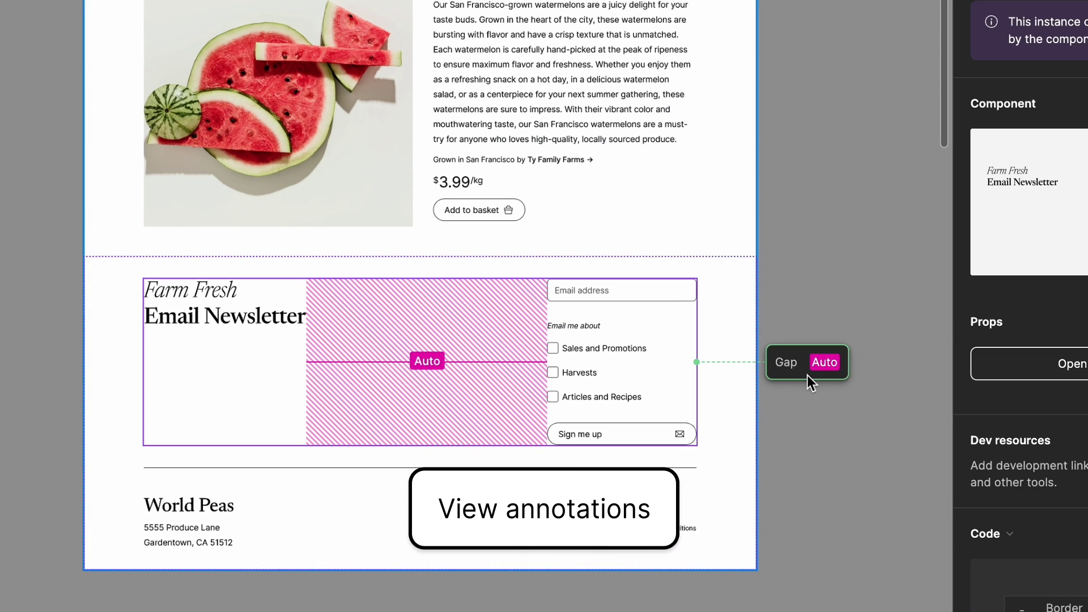
left_click(806, 302)
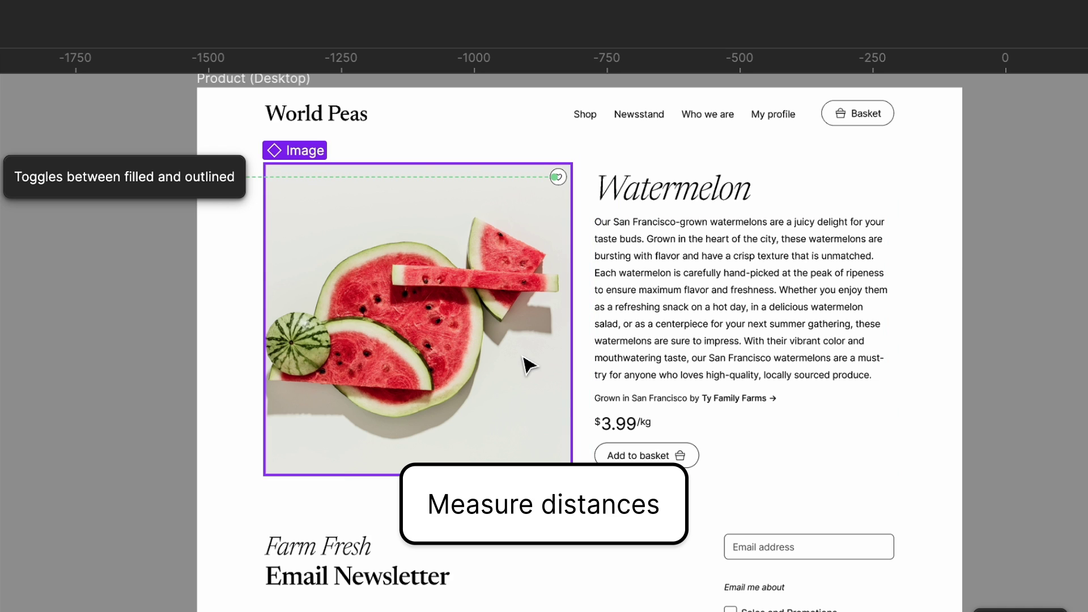
Step: Check the product container's spacing and the description paragraph's 552 × 320 px size
left_click(588, 362)
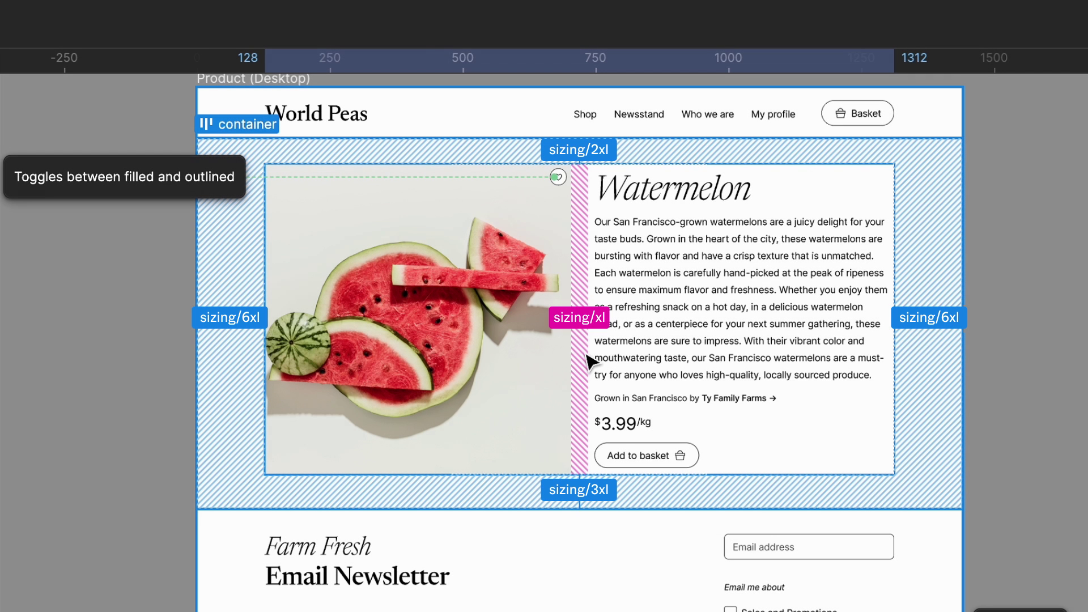
left_click(738, 306)
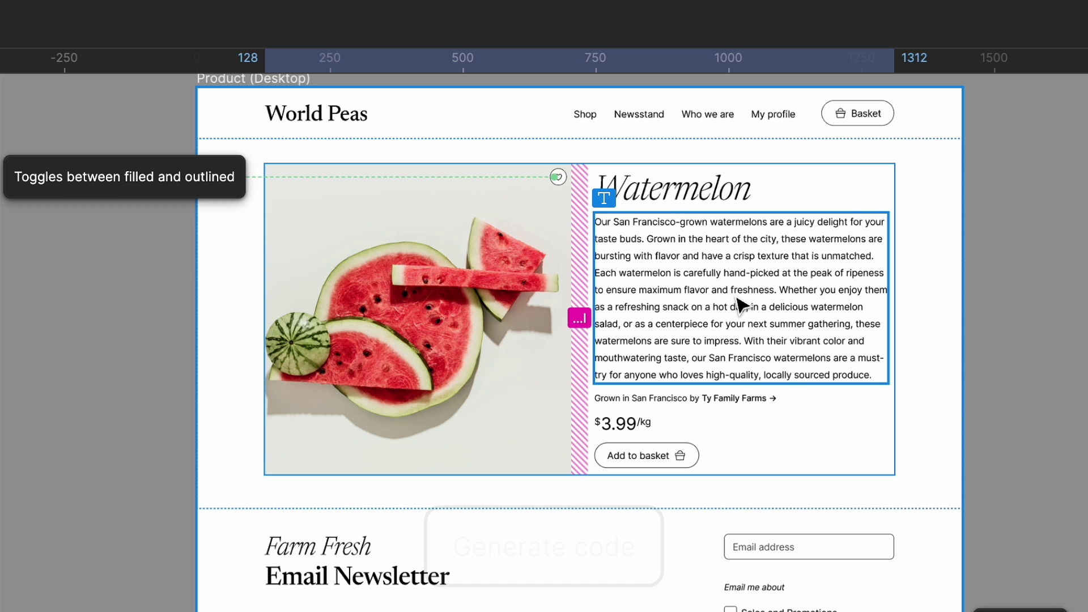
left_click(735, 295)
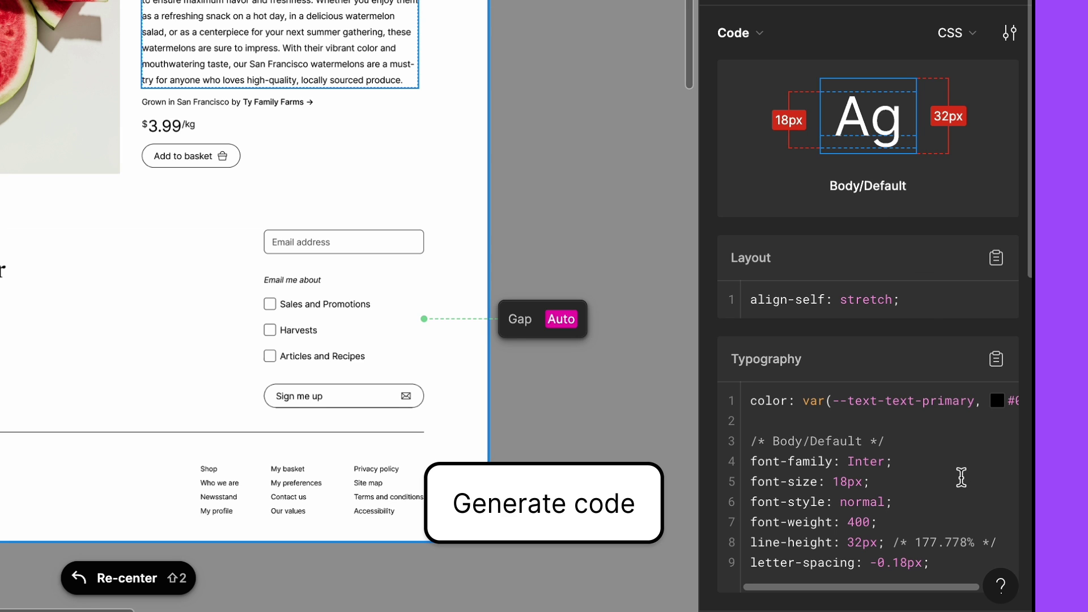
Step: Switch code units to rem, making the description font-size 1.125rem and line-height 2rem
left_click(1007, 38)
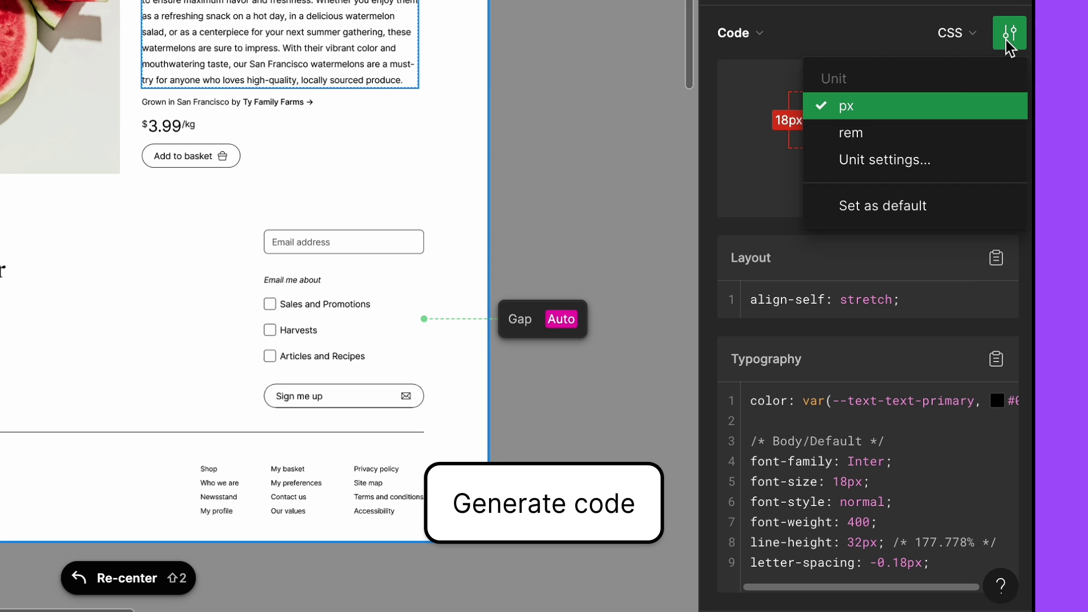
left_click(942, 135)
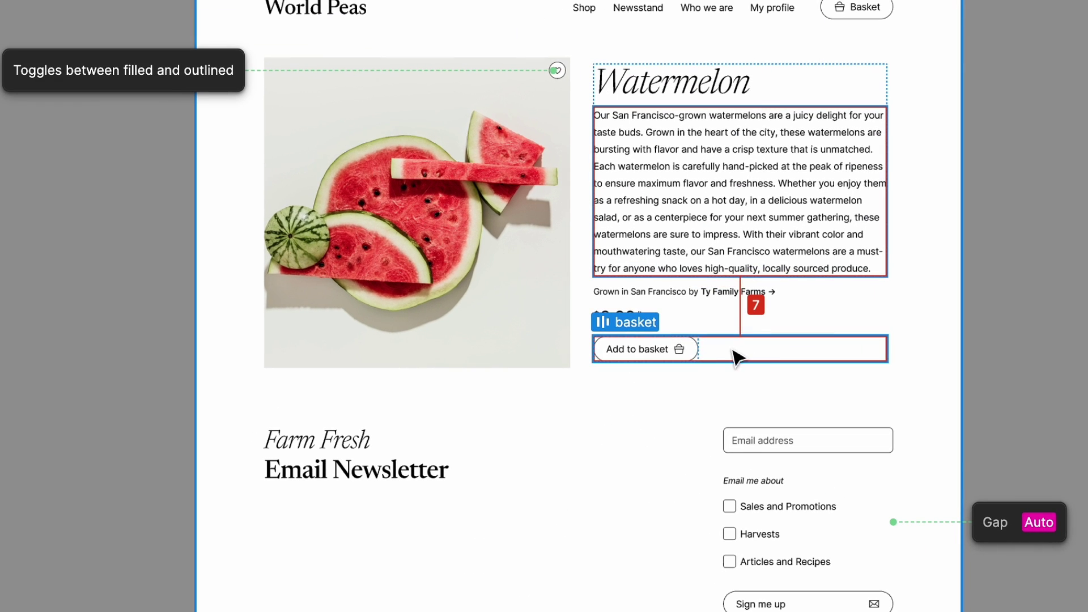
Step: Select the Add to basket button inside the basket row to view its component props
left_click(731, 359)
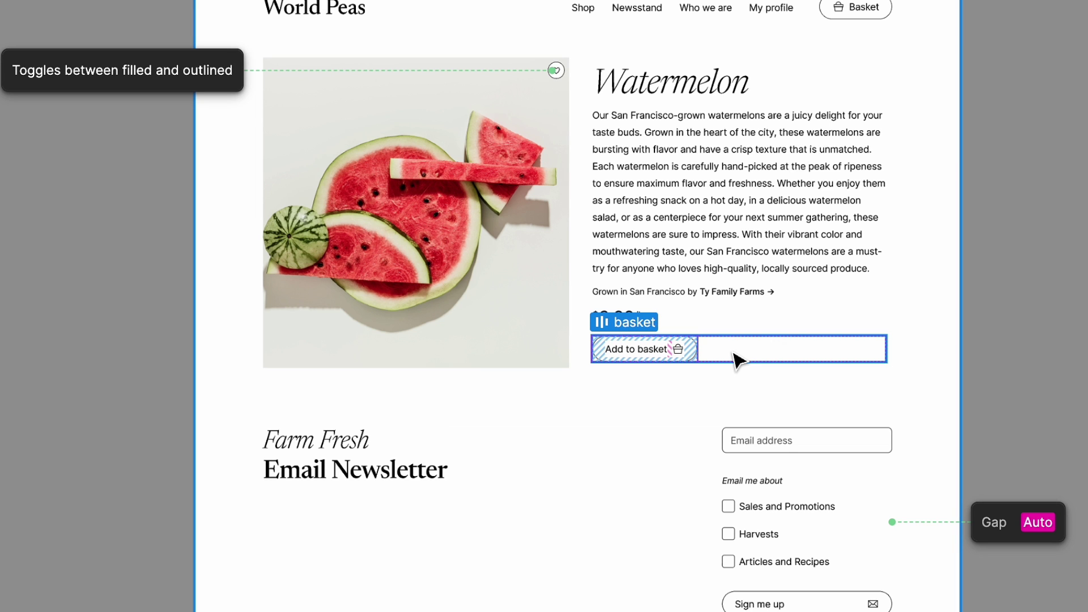
key("Return")
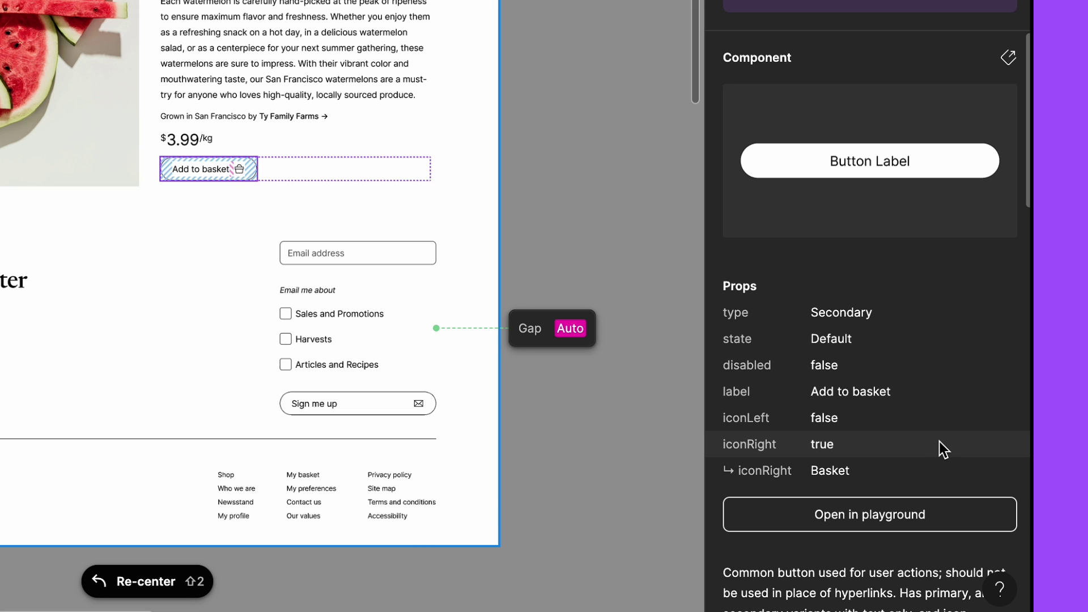
Step: Preview the Add to basket button in the playground as Hovered with iconRight turned off
left_click(952, 516)
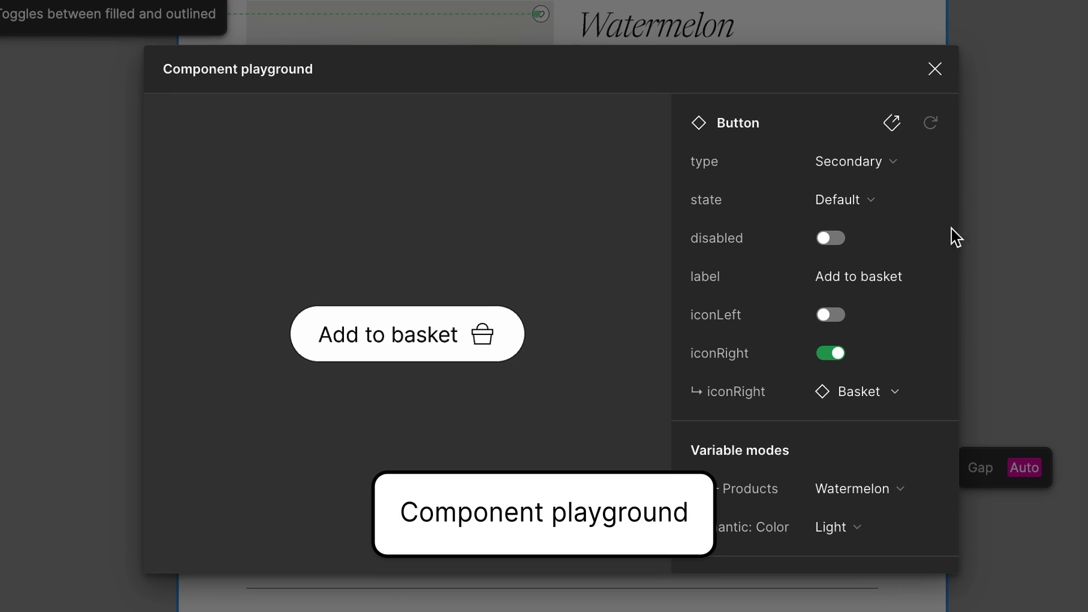
left_click(895, 210)
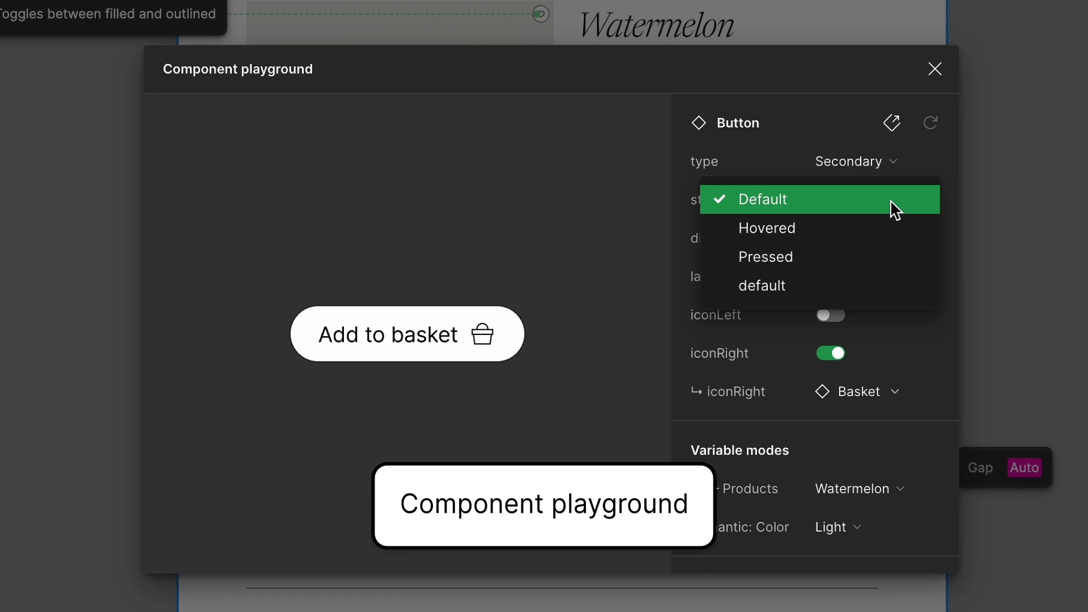
left_click(850, 243)
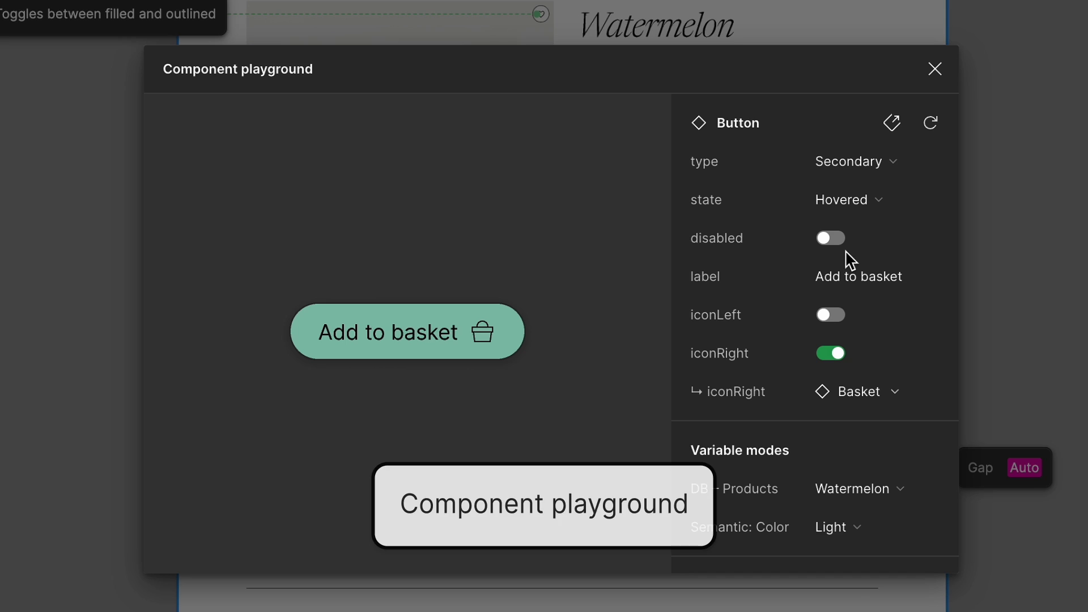
left_click(841, 356)
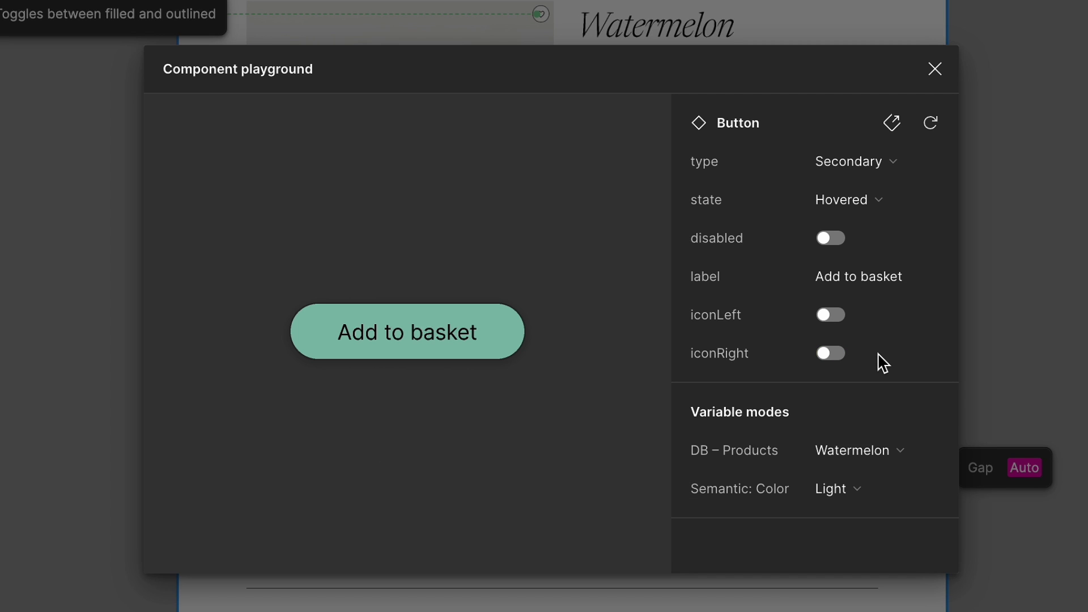
Step: Close the playground and select the 24 × 24 Basket icon to inspect its SVG and export options
left_click(936, 70)
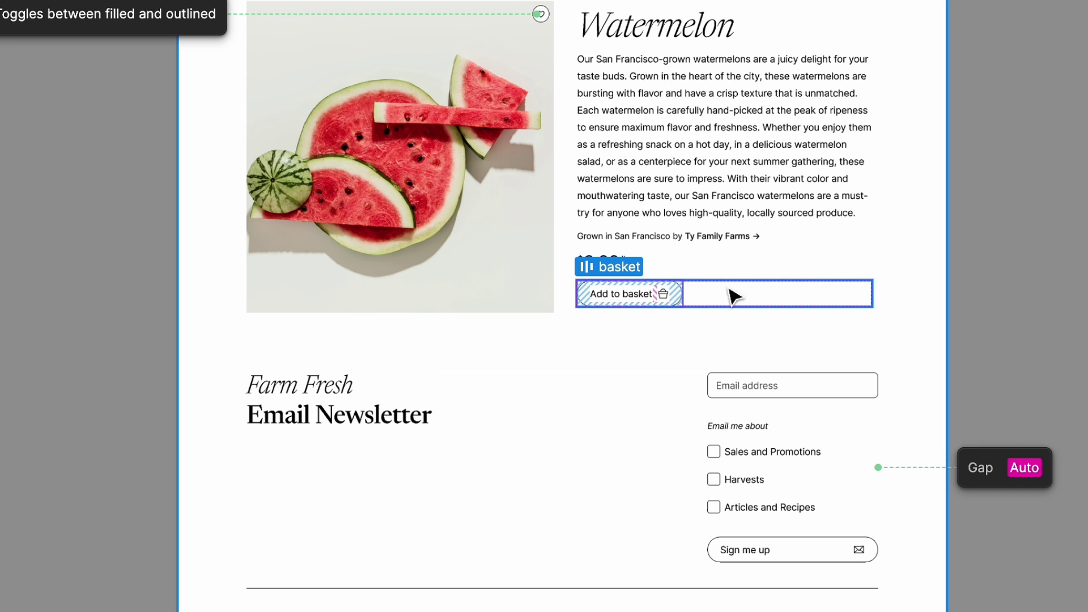
left_click(681, 300)
left_click(678, 303)
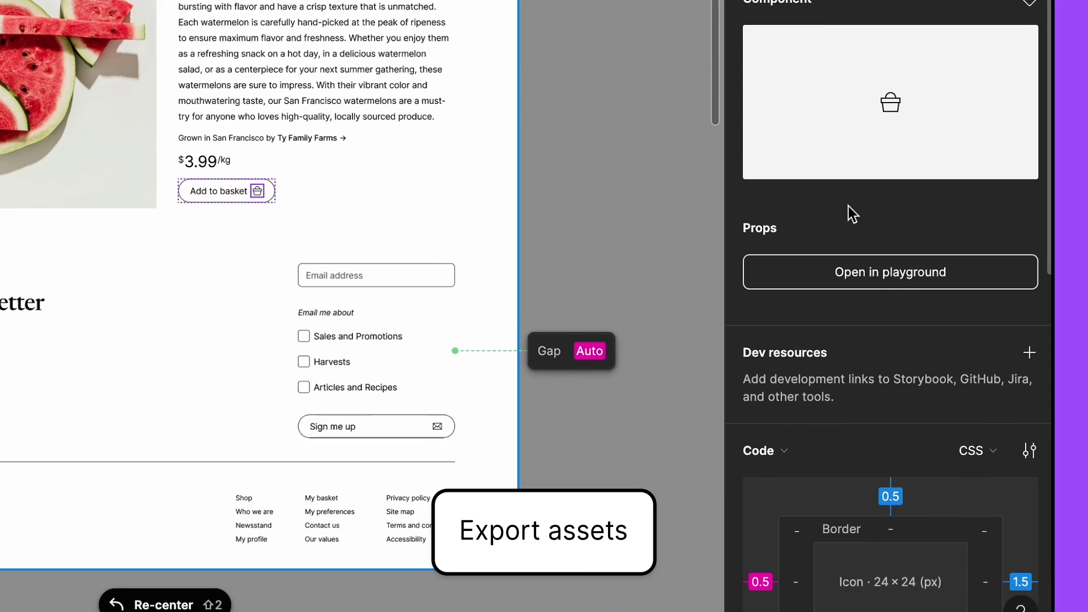
scroll(922, 209, "down", 15)
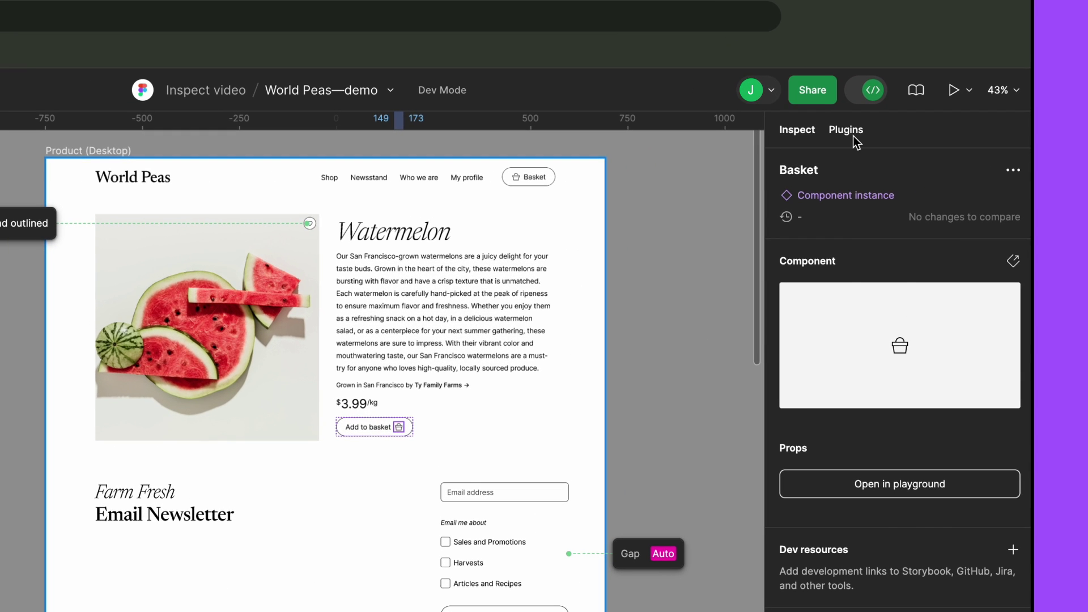
Step: Open button.css and fill the .cart-button rule with all styling from the selected Figma layer
left_click(853, 136)
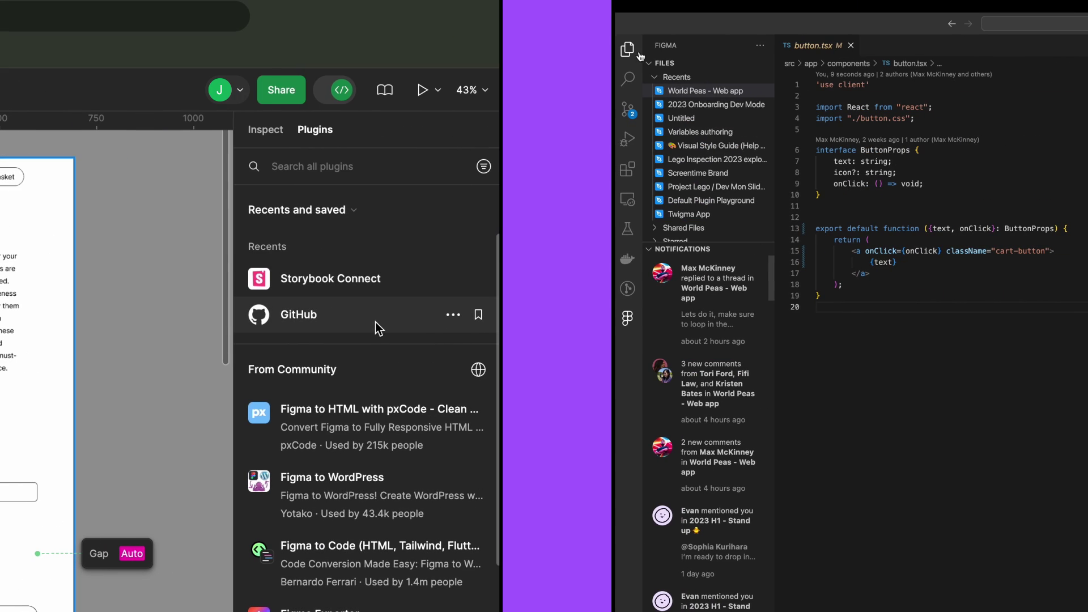
left_click(627, 50)
left_click(691, 173)
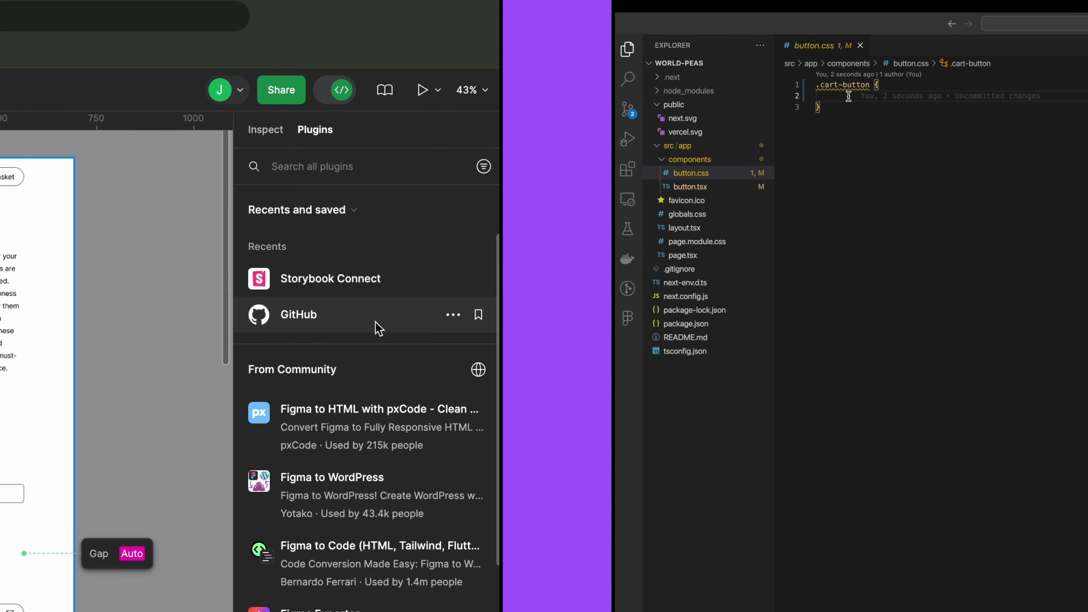
key("ctrl+space")
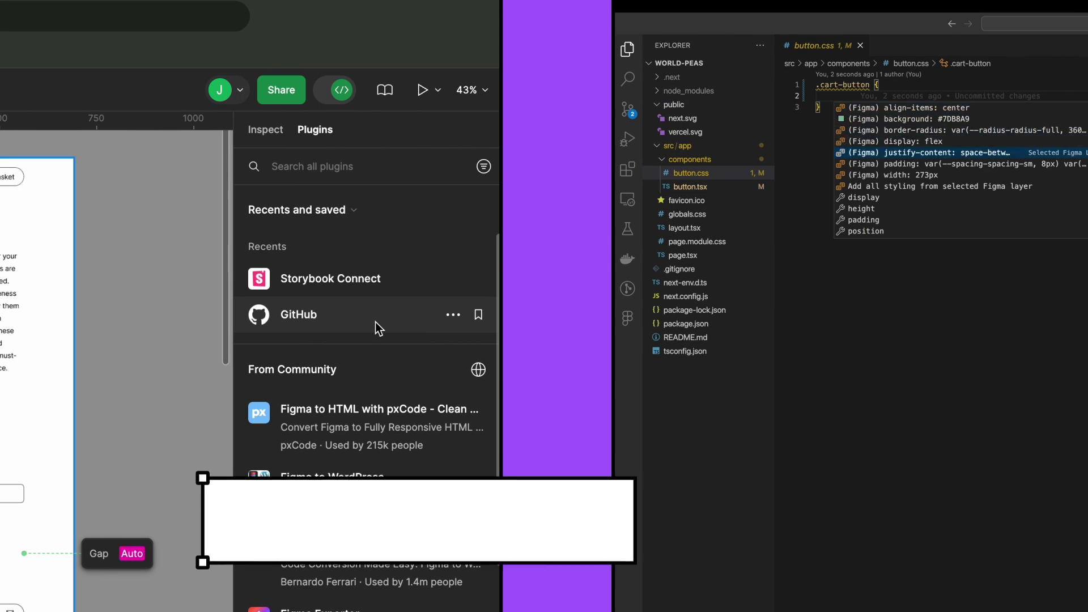
key("Down")
key("Down")
key("Down")
key("Return")
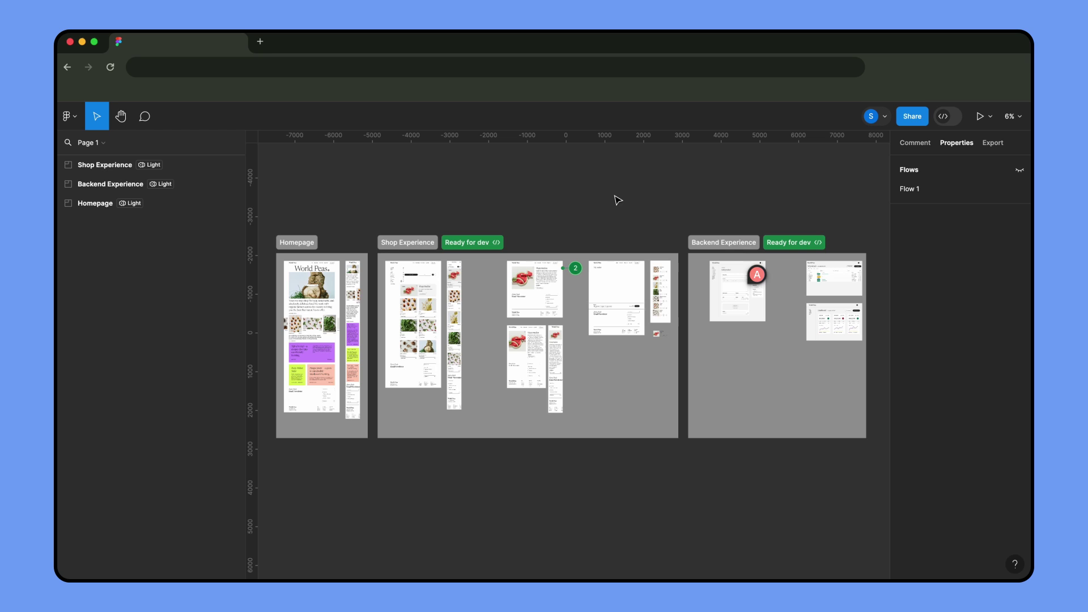
Step: Zoom to fit the Backend Experience section, then the D / World Peas / Backend frame
left_click(720, 250)
key("shift+2")
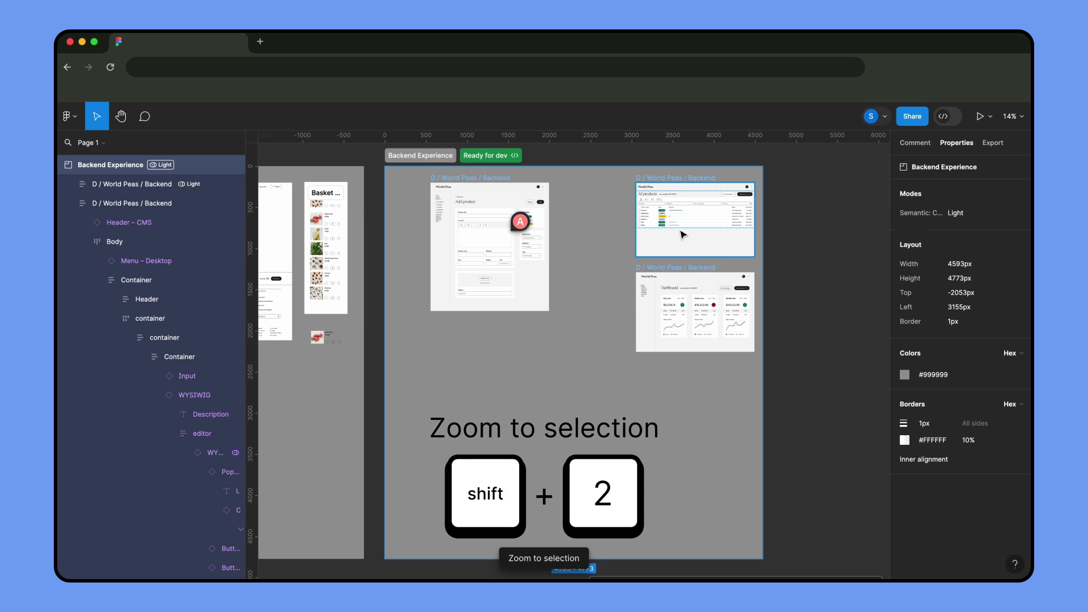
left_click(506, 180)
key("shift+2")
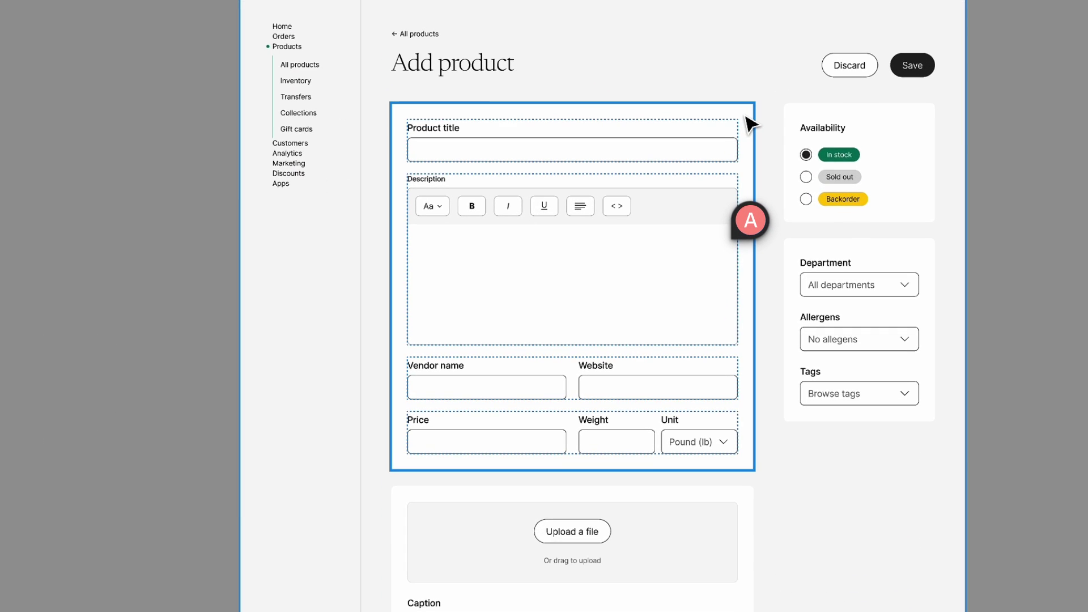
Step: Select the product form's parent frame and read the comment proposing asset embedding in rich text
left_click(745, 117)
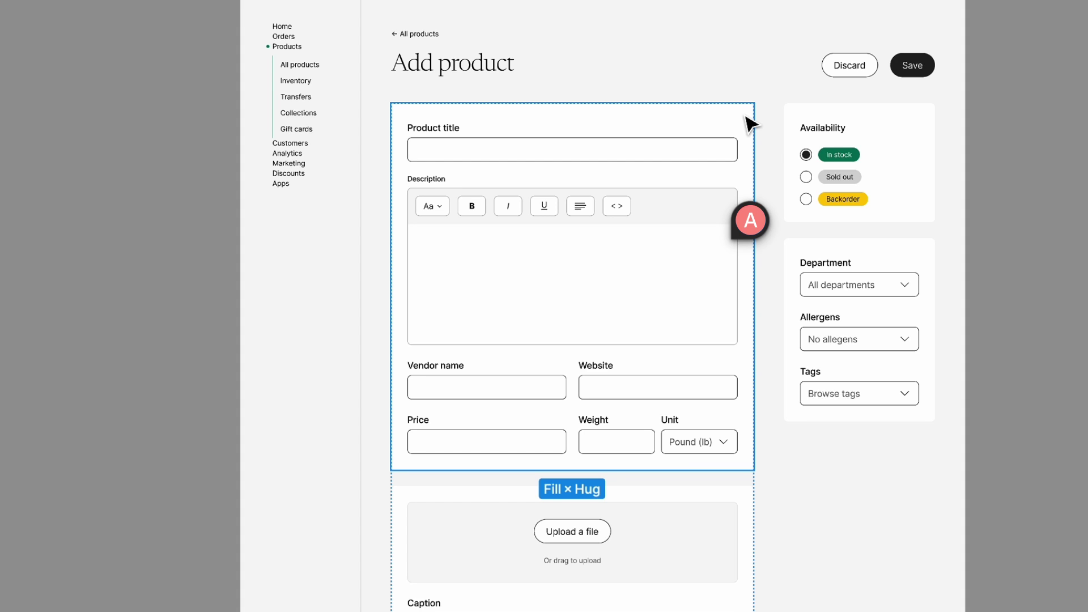
key("Escape")
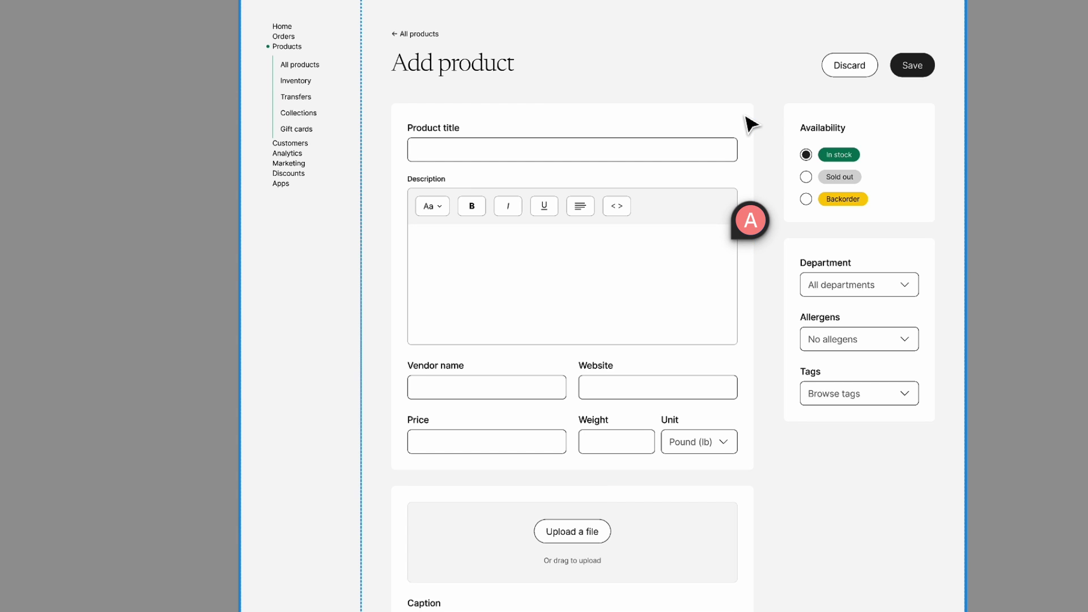
mouse_move(753, 224)
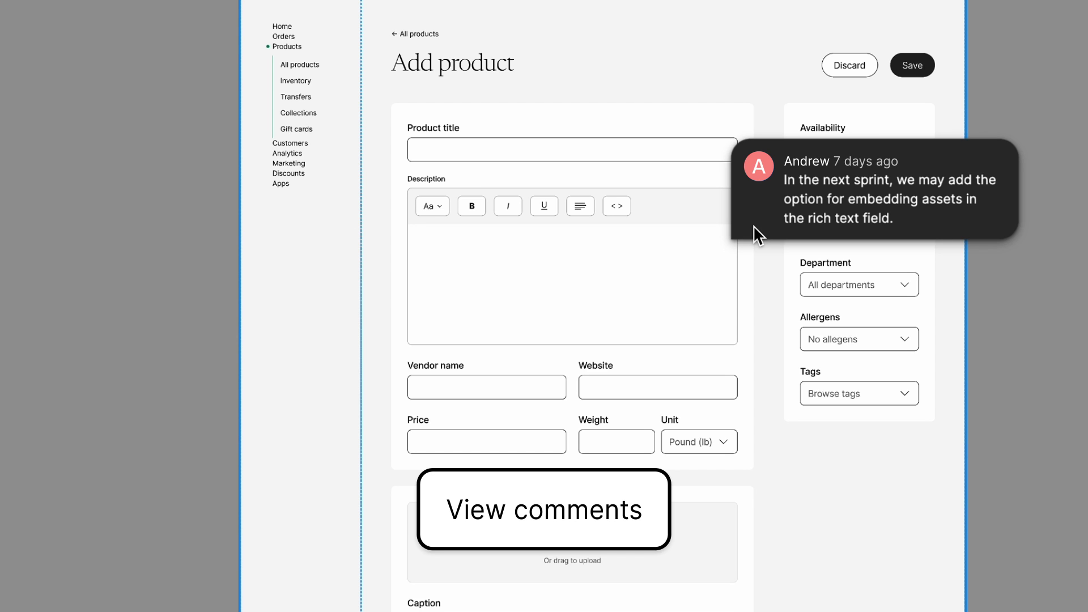
Step: Comment on the form area: 'Cool! Where on this page would we want embeds to show up…'
key("c")
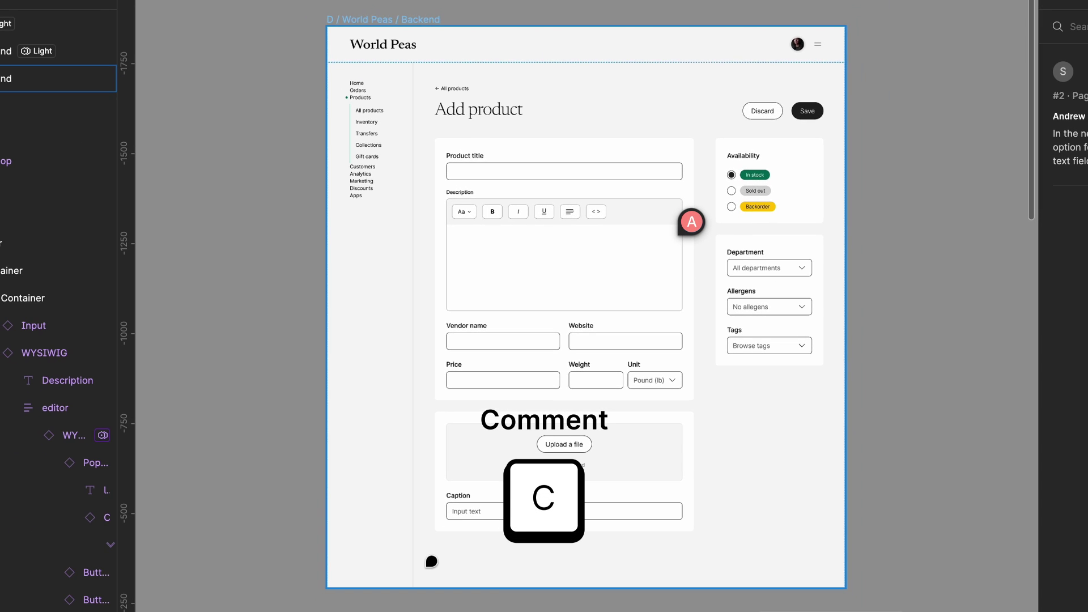
left_click_drag(426, 566, 834, 73)
type("Cool! Wh")
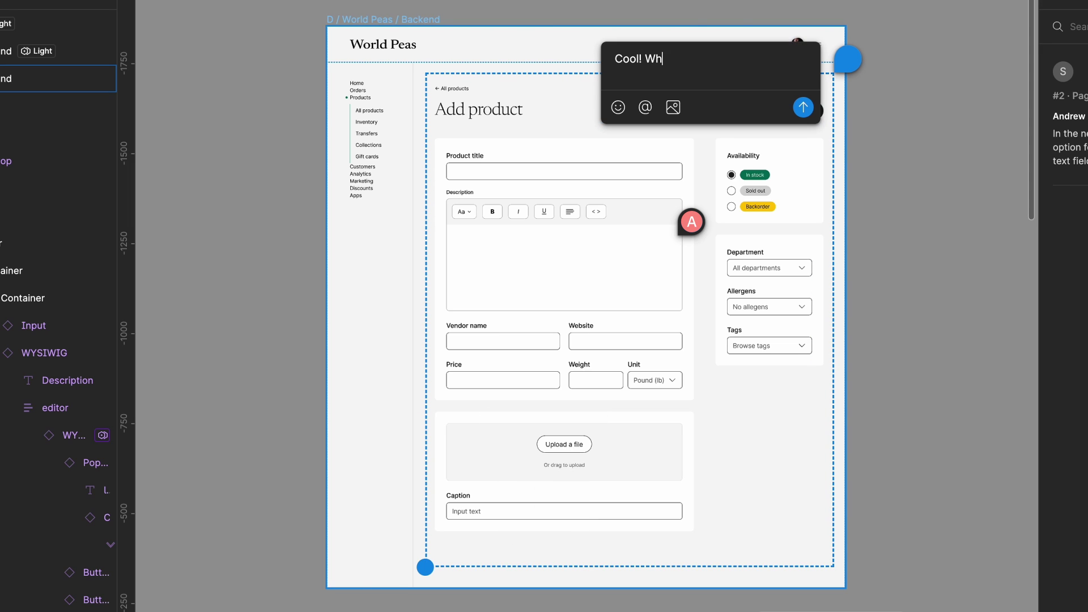
type("ere on this page would we want embeds to sho")
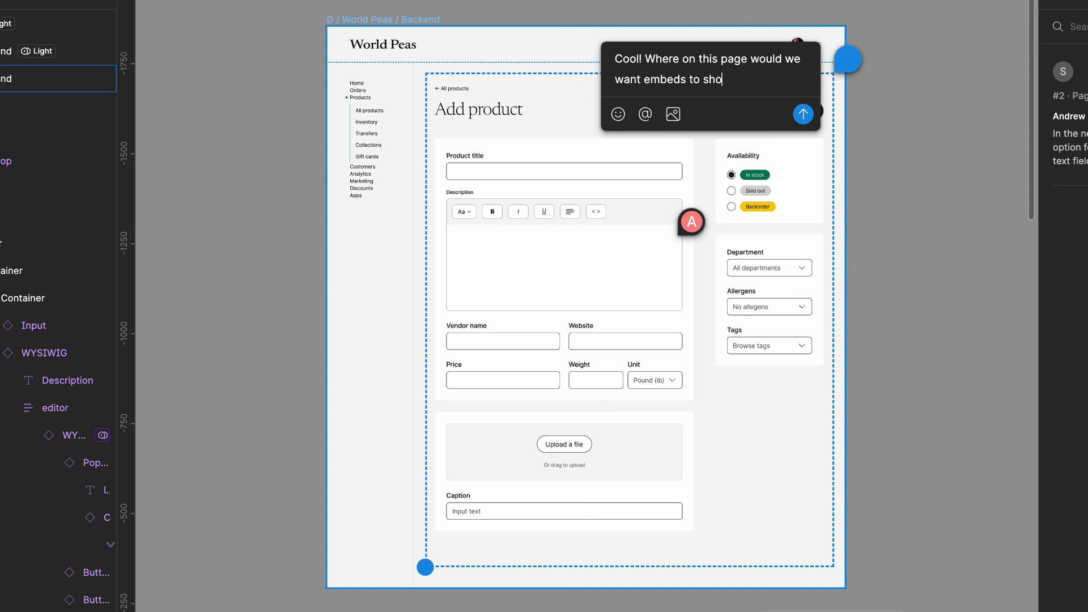
type("w up while users are editin")
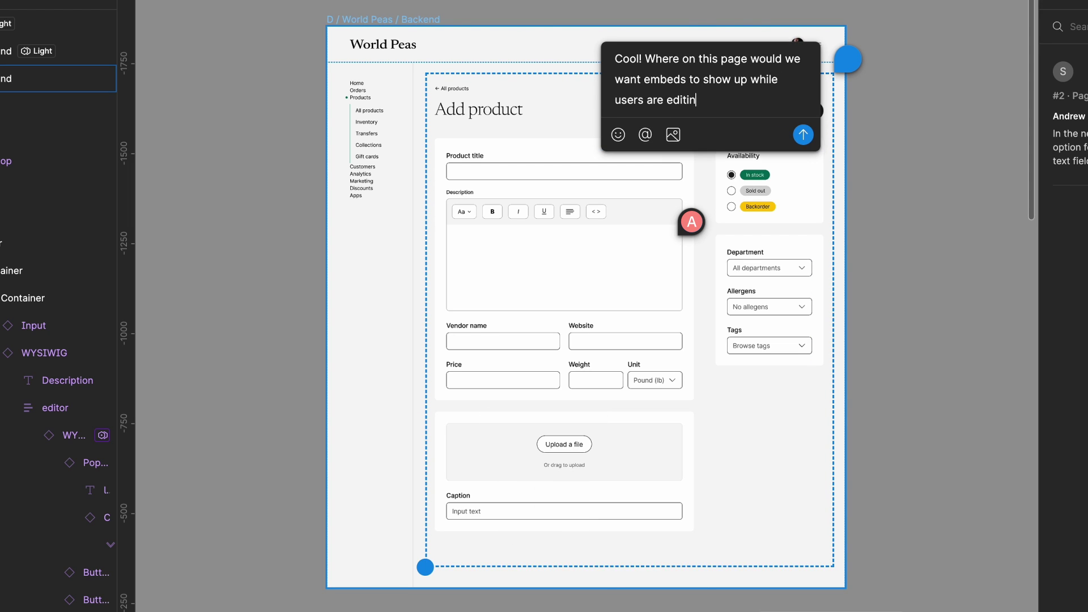
type("g their product details?")
key("Return")
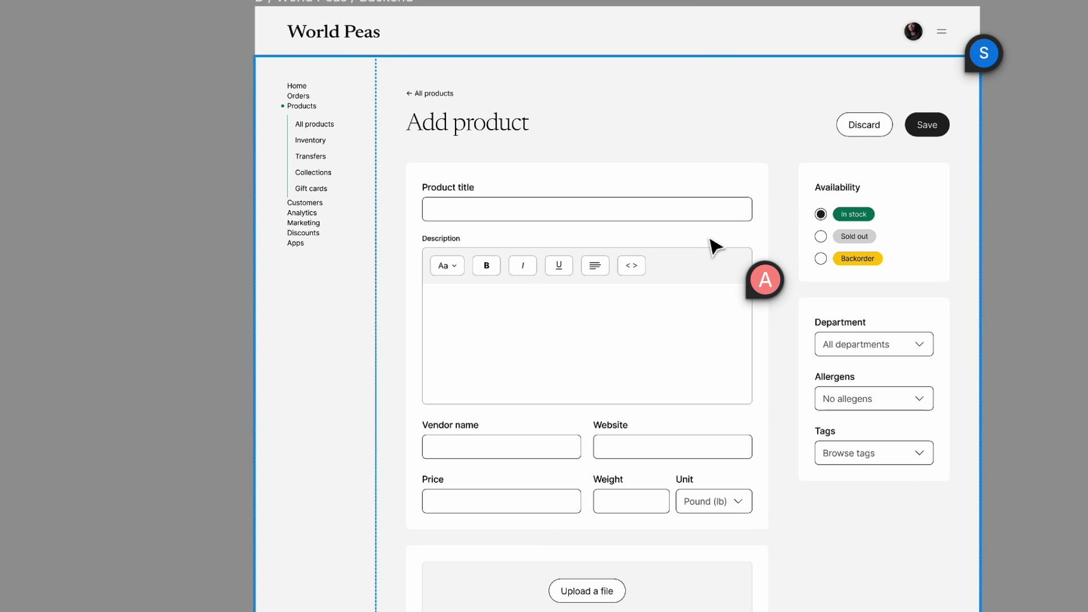
Step: Zoom into the product form and measure the 16 px Underline-to-Italic button gap
left_click(653, 196)
key("alt")
key("plus")
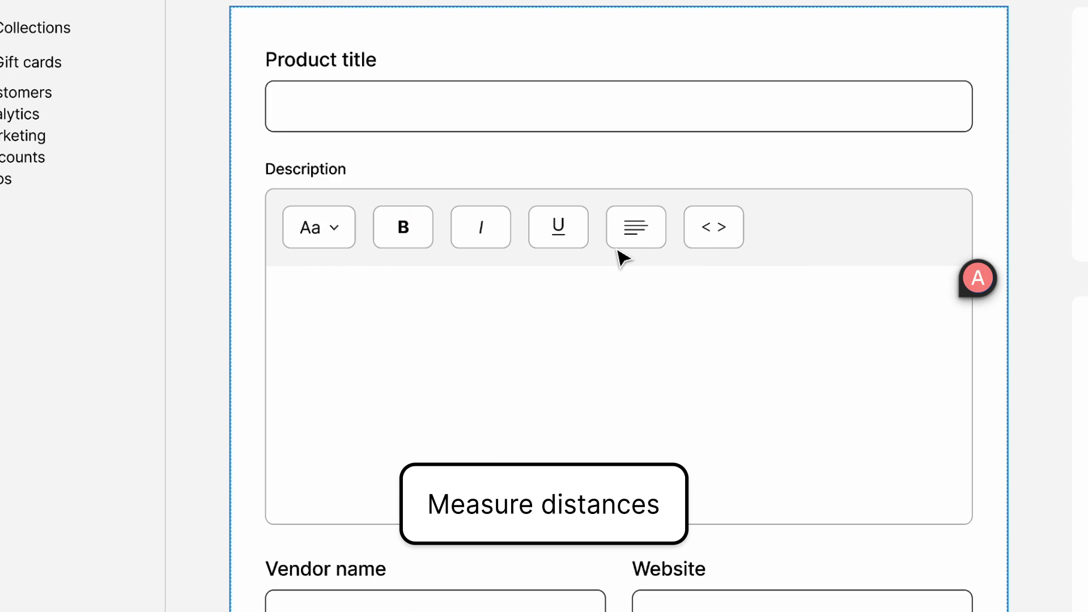
left_click(573, 246)
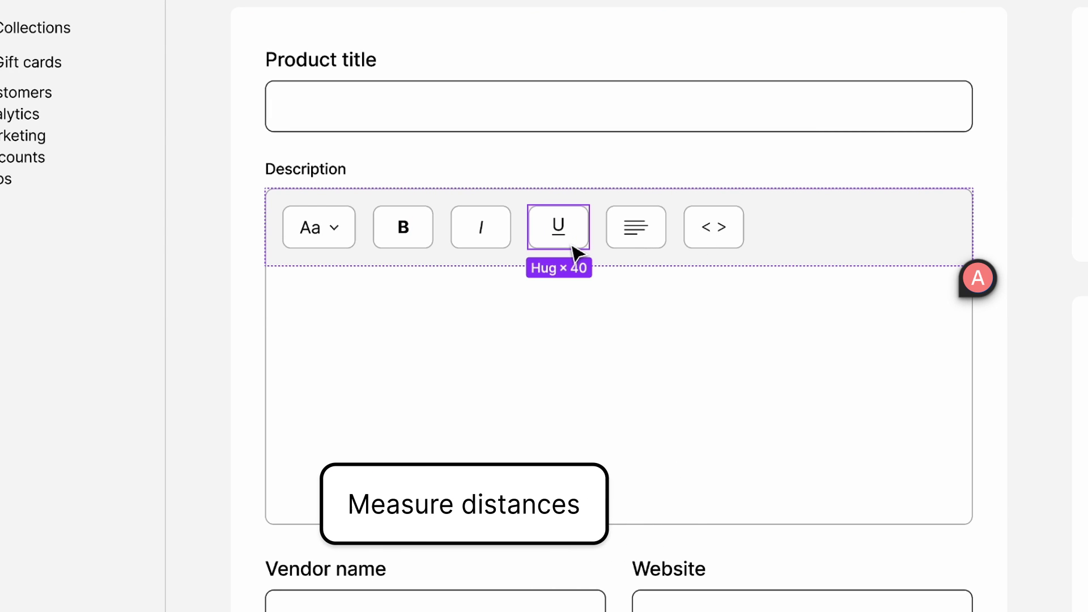
key("alt")
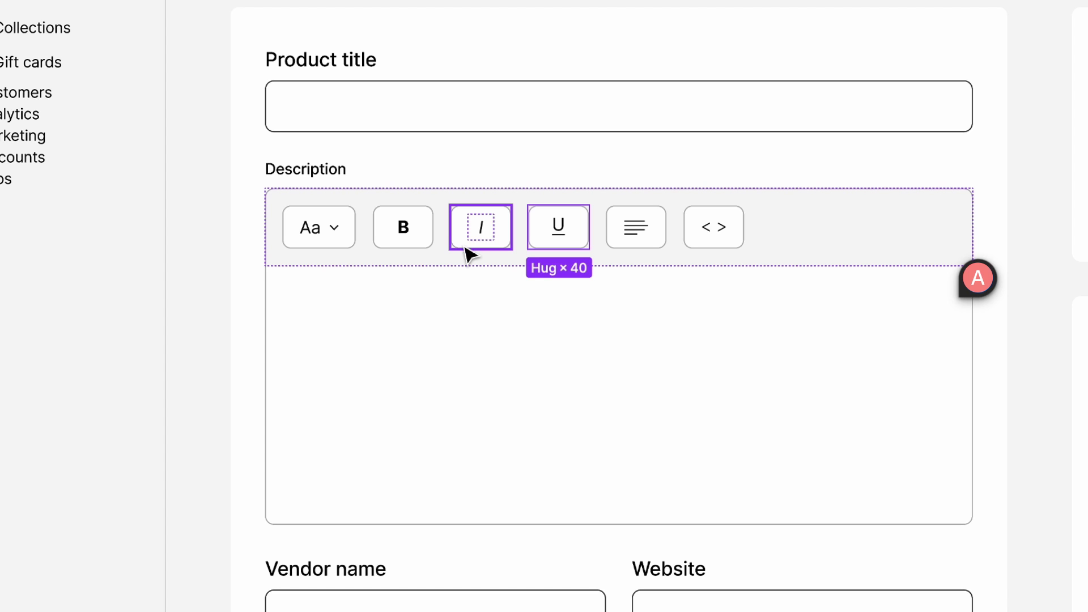
Step: Select the Bold button and reveal its Copy as code options: CSS, iOS and Android
left_click(430, 243)
right_click(430, 242)
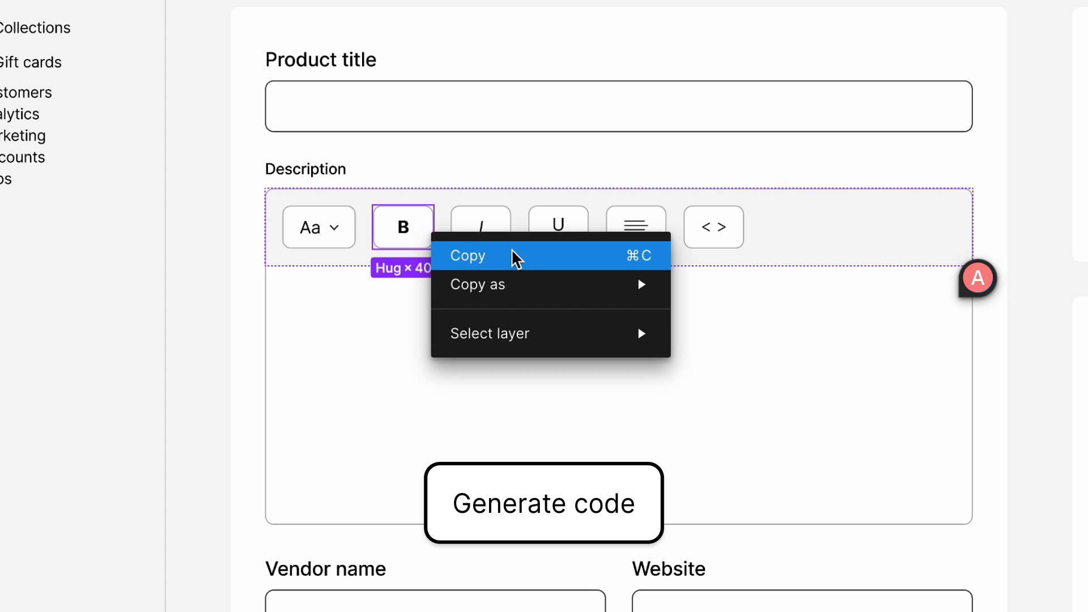
mouse_move(542, 286)
mouse_move(774, 284)
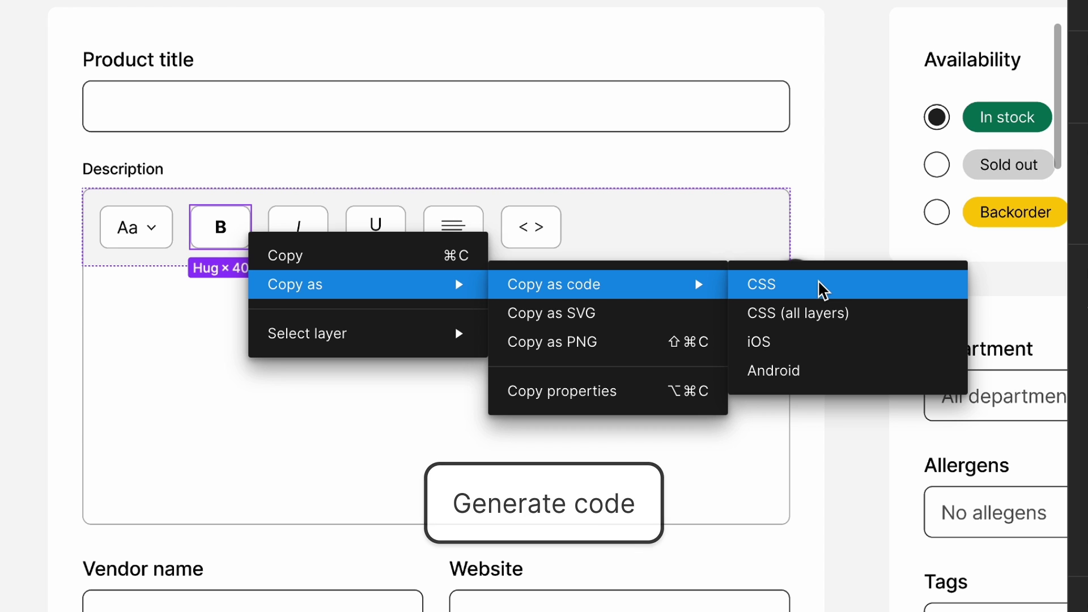
Step: Copy the Bold button's CSS, then change the Aa dropdown's width from Hug to Fixed
left_click(823, 290)
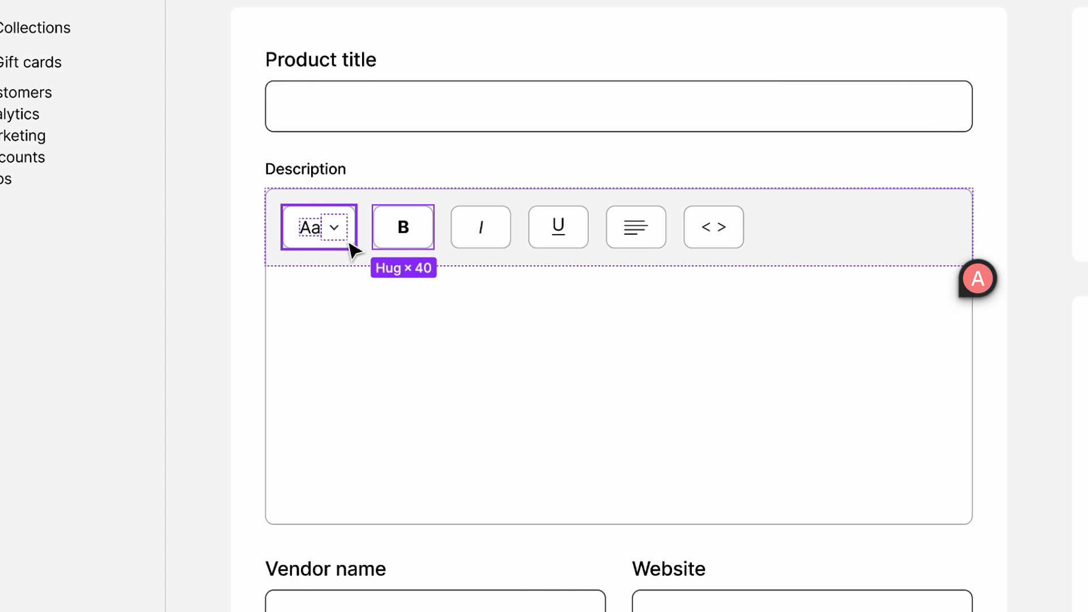
left_click(350, 243)
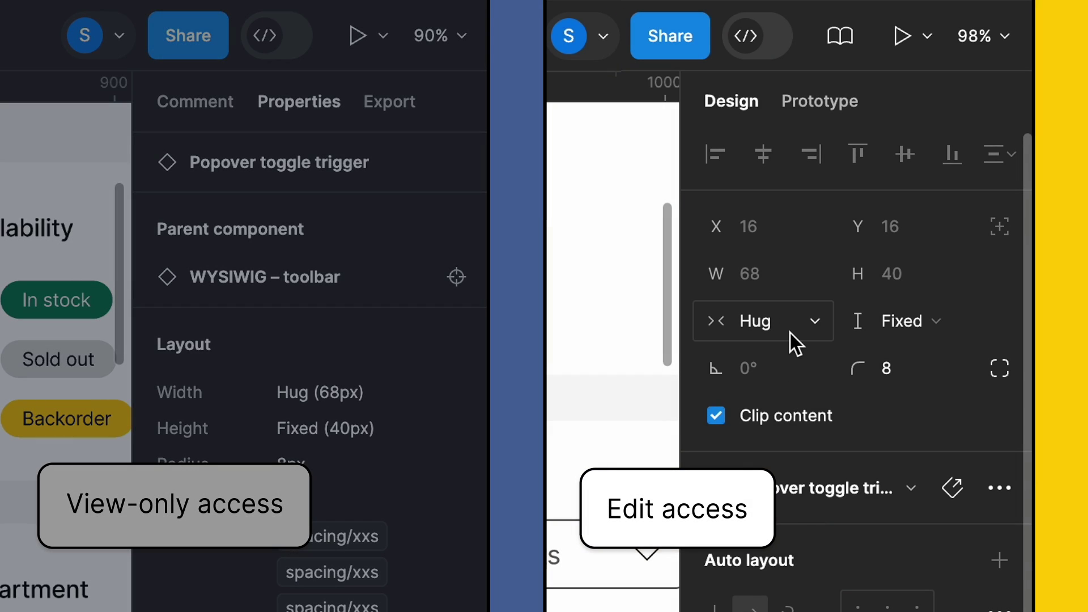
left_click(790, 332)
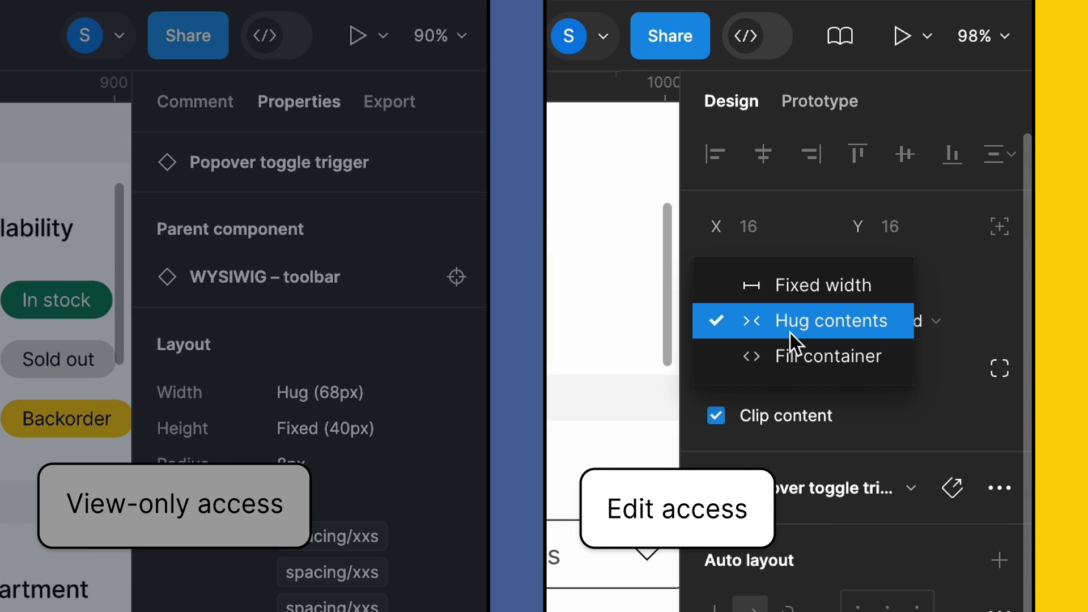
left_click(827, 296)
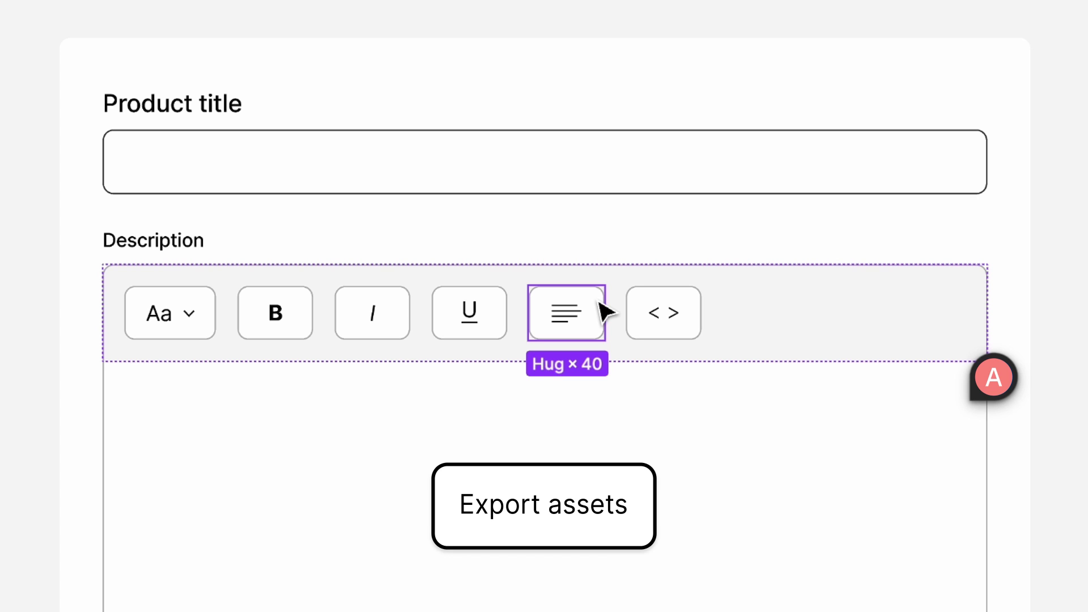
Step: Select the 24 × 24 Align left icon and add an export setting in SVG format
double_click(592, 317)
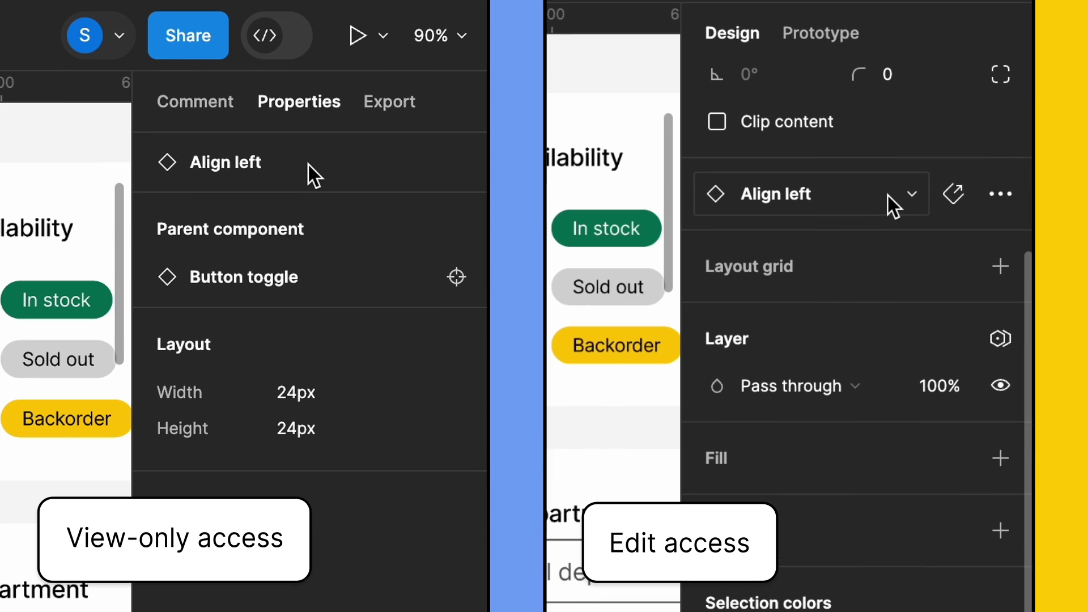
left_click(665, 73)
scroll(963, 170, "down", 1)
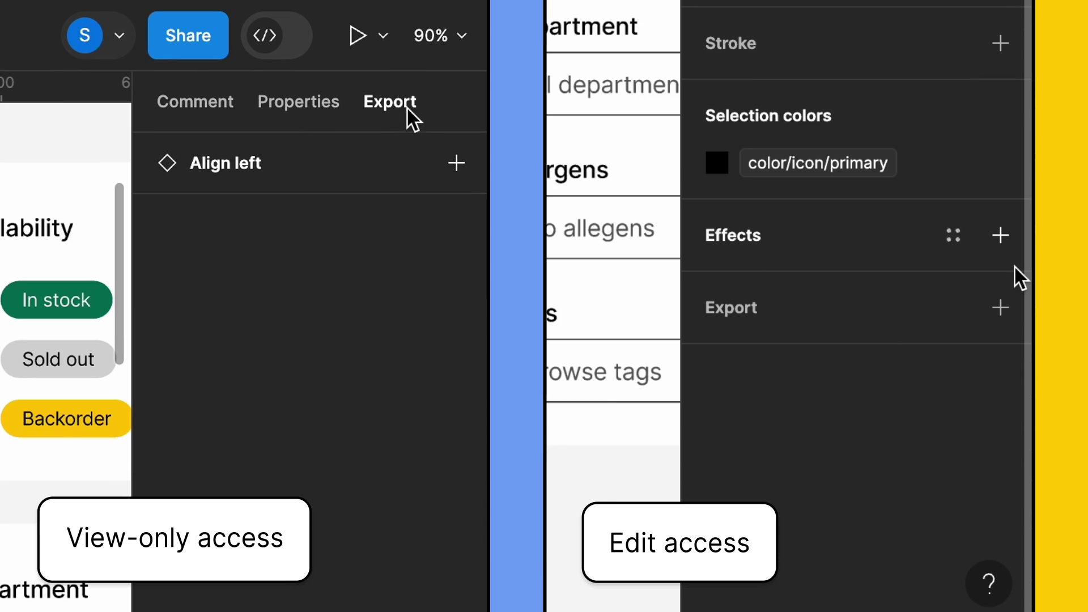
left_click(456, 164)
left_click(1002, 311)
left_click(412, 219)
left_click(403, 287)
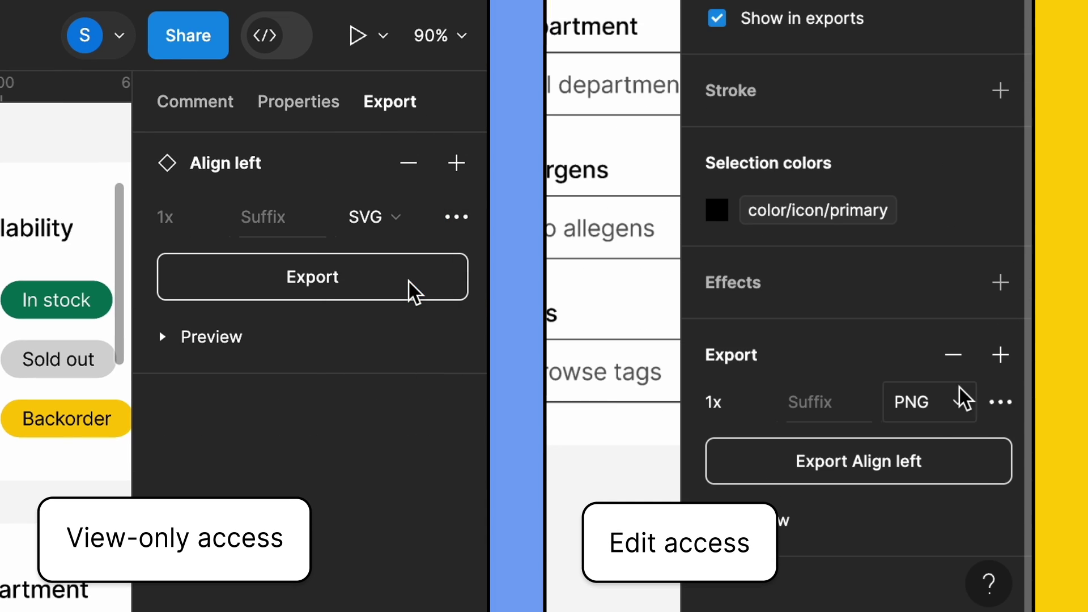
left_click(958, 400)
left_click(954, 475)
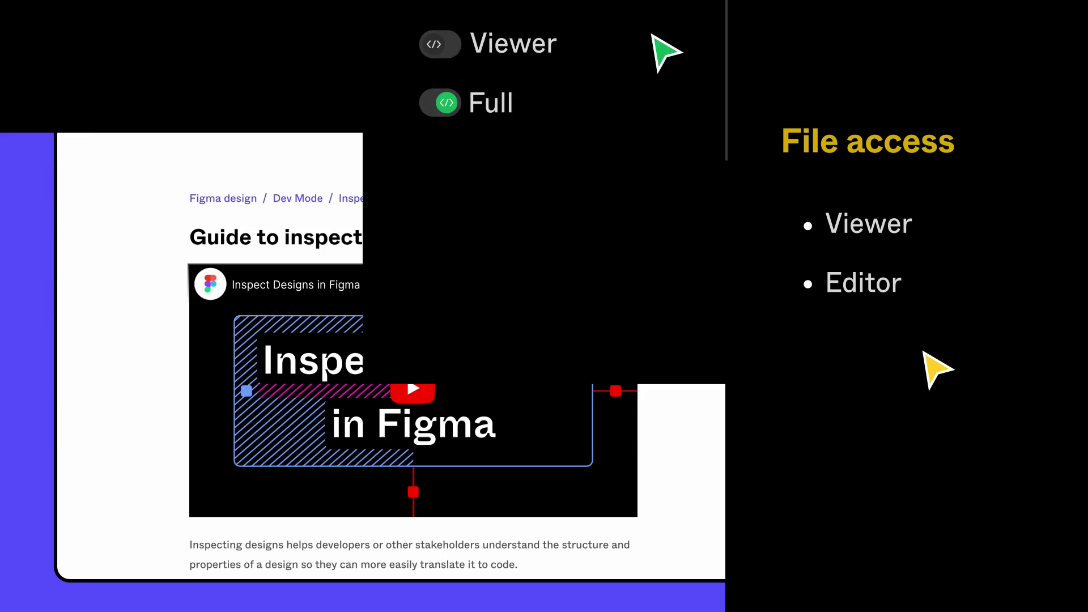
Step: Answer the inspect-experience finder with 'I don't have Dev Mode' and view-only file access
scroll(767, 245, "down", 4)
scroll(766, 245, "down", 4)
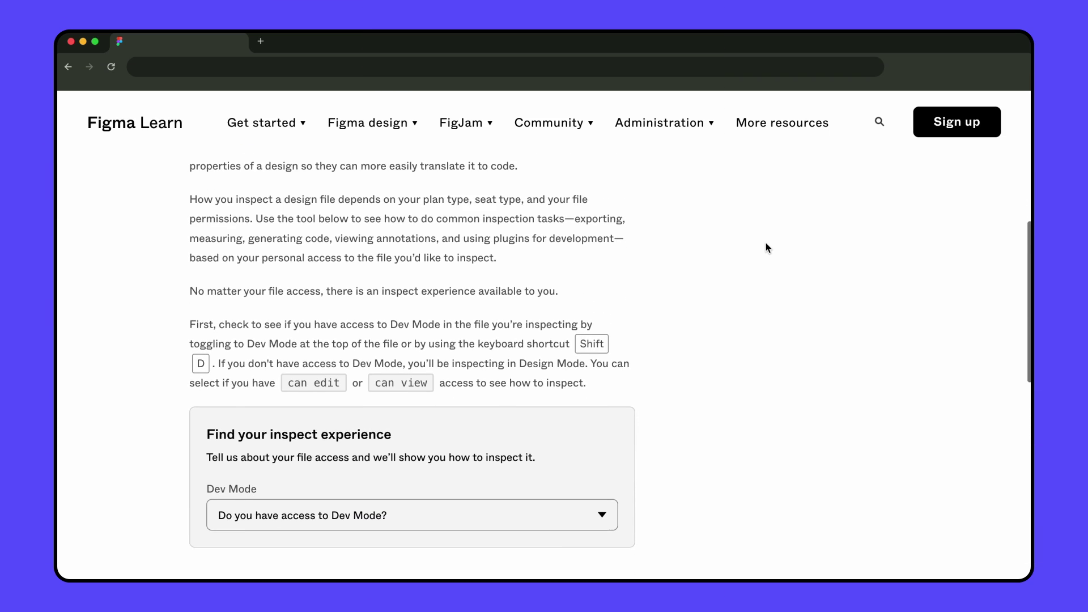
left_click(487, 453)
left_click(441, 472)
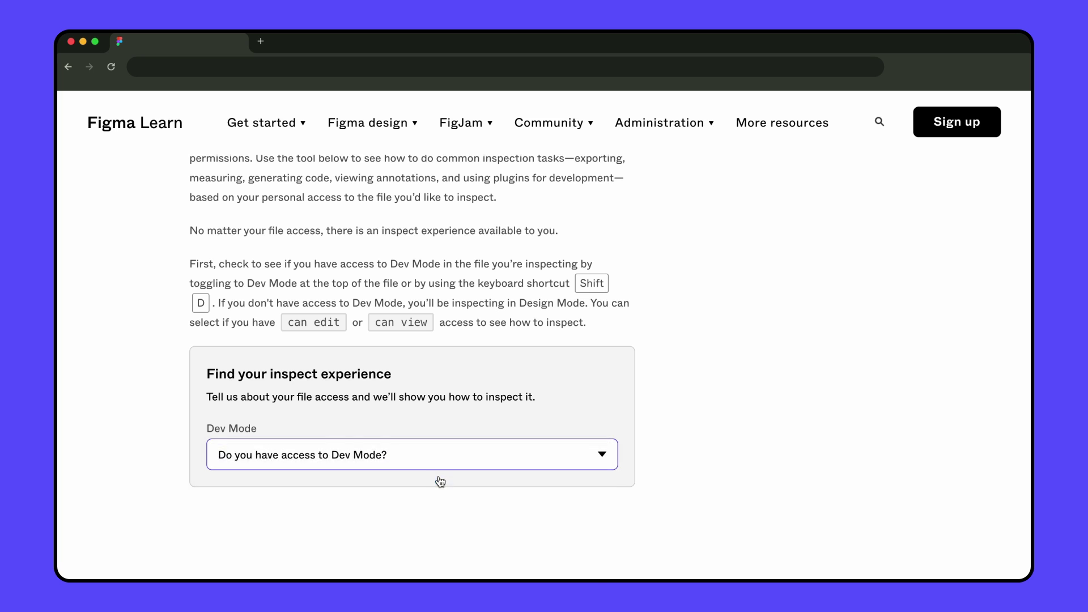
left_click(446, 464)
left_click(444, 478)
left_click(461, 467)
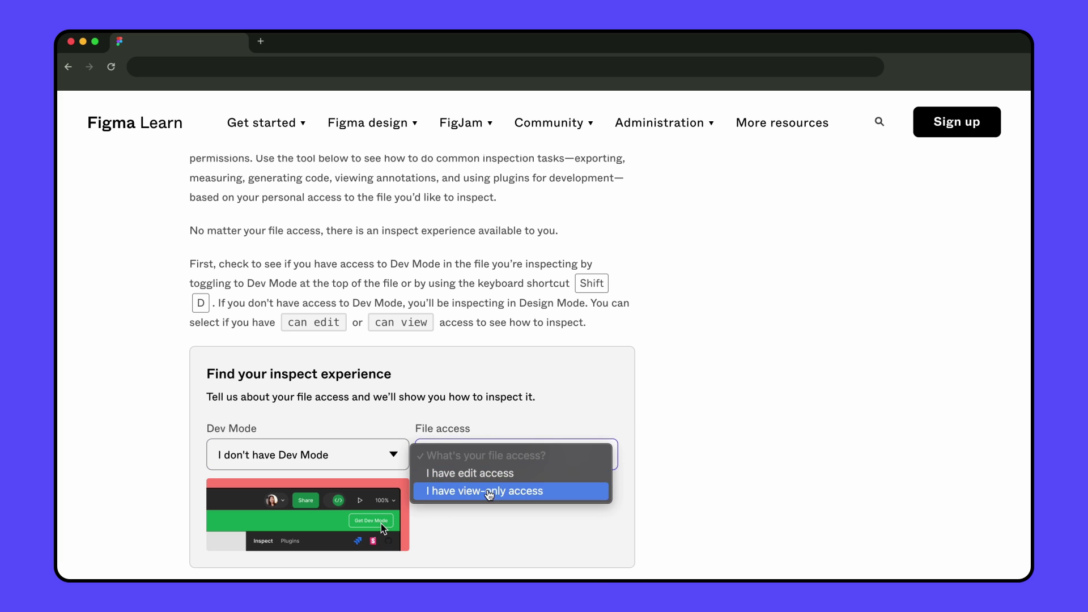